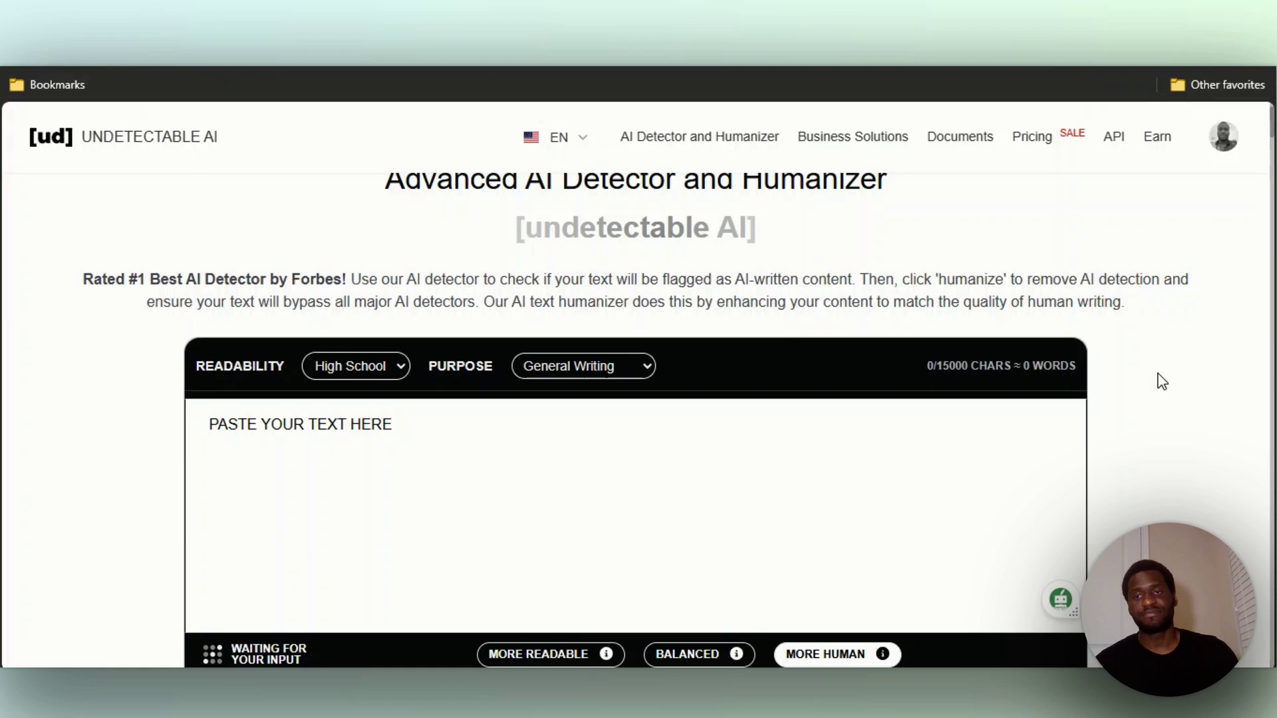
Scroll the Undetectable AI page to review the Check for AI and Humanize buttons and the detector list.
{"action": "scroll", "coordinate": [1154, 379], "scroll_direction": "down", "scroll_amount": 2}
{"action": "scroll", "coordinate": [90, 232], "scroll_direction": "up", "scroll_amount": 1}
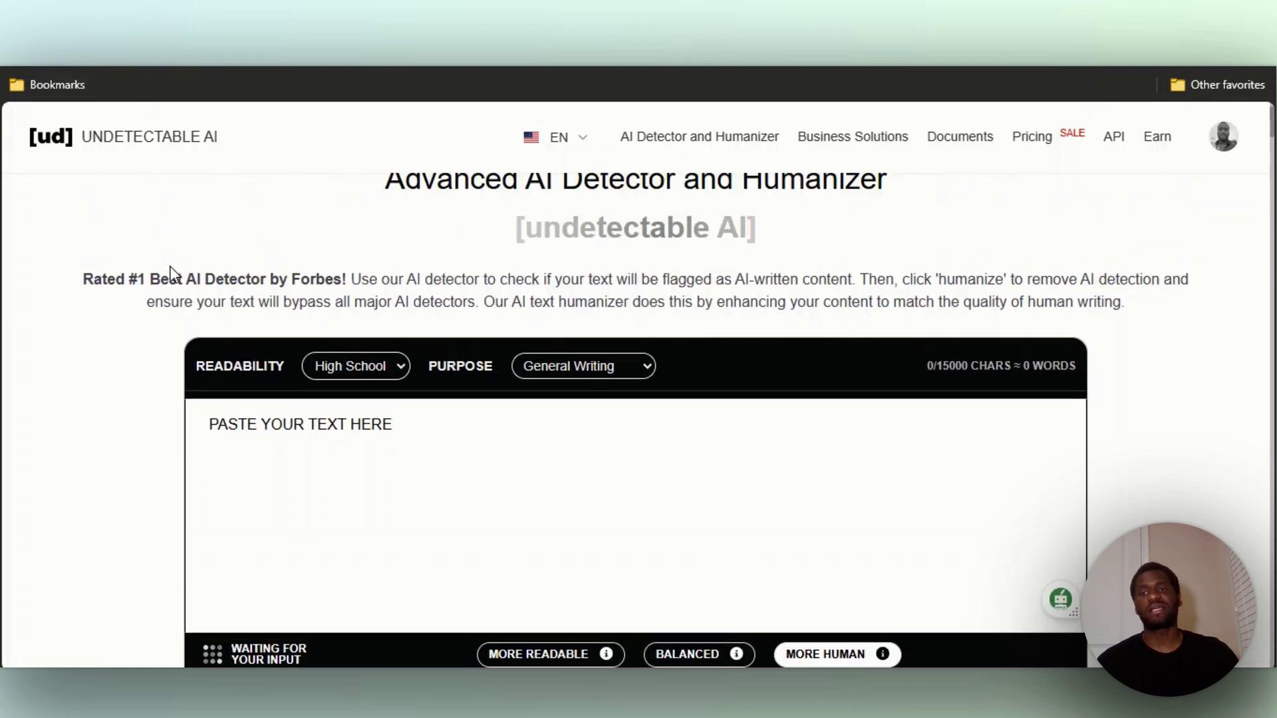
{"action": "scroll", "coordinate": [513, 283], "scroll_direction": "down", "scroll_amount": 2}
{"action": "scroll", "coordinate": [525, 373], "scroll_direction": "down", "scroll_amount": 3}
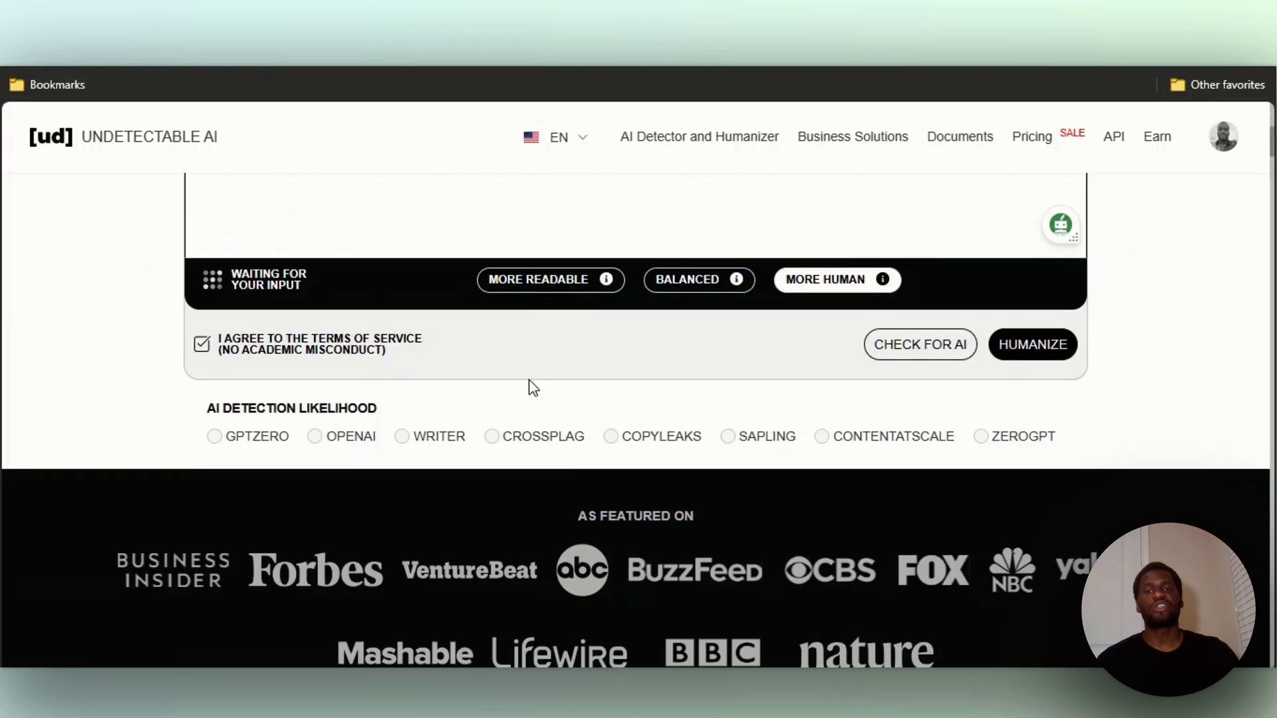
{"action": "scroll", "coordinate": [465, 466], "scroll_direction": "up", "scroll_amount": 3}
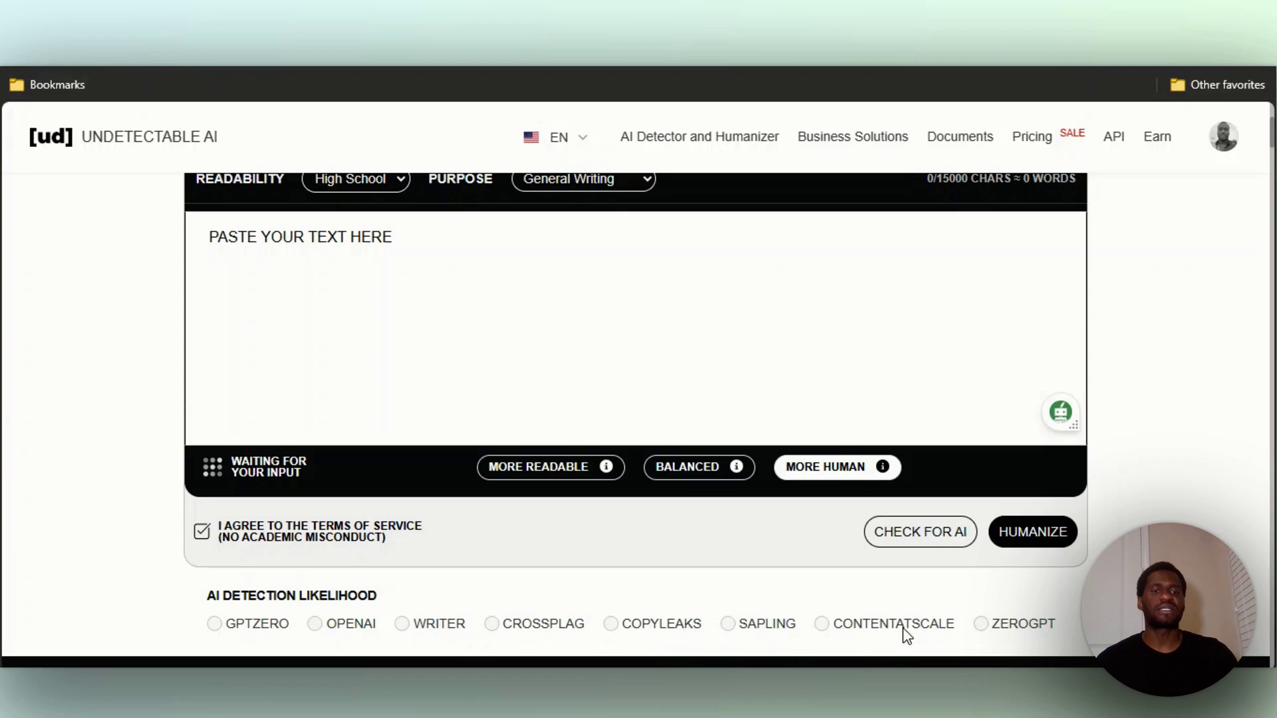
{"action": "scroll", "coordinate": [1068, 630], "scroll_direction": "up", "scroll_amount": 1}
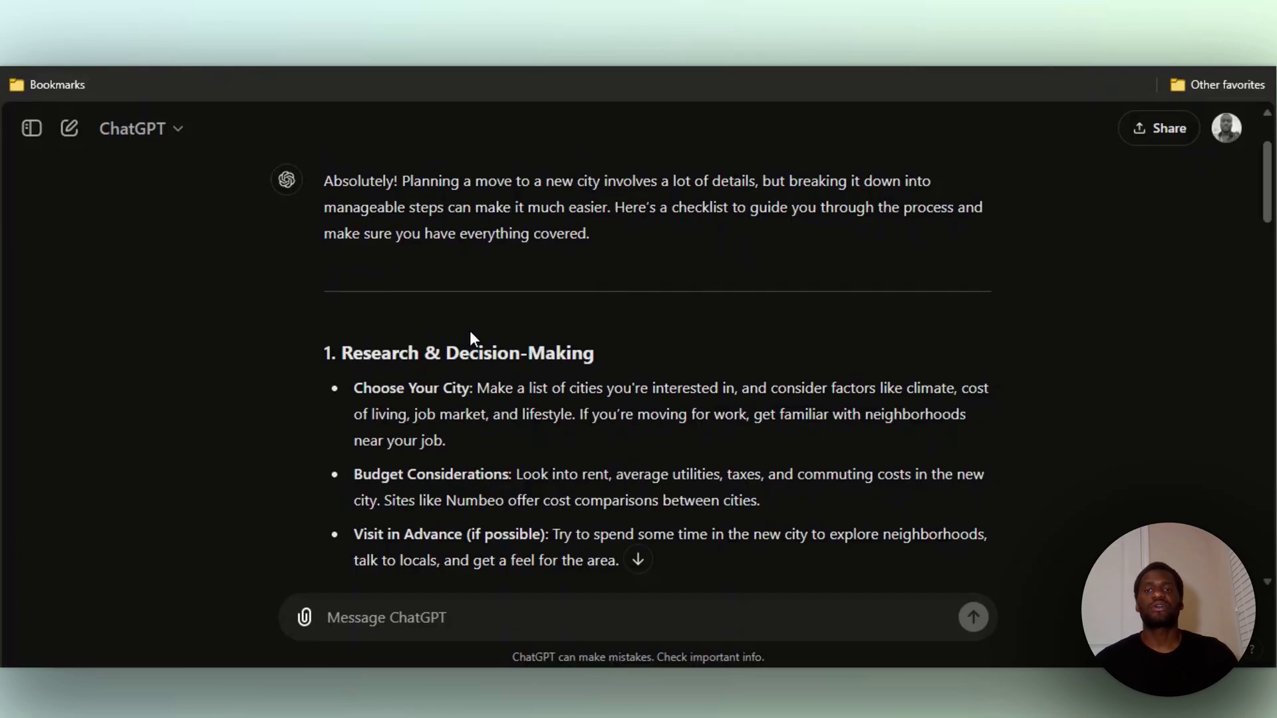
Copy the ChatGPT Research & Decision-Making heading and its three bullets, then return to Undetectable AI.
{"action": "scroll", "coordinate": [540, 218], "scroll_direction": "up", "scroll_amount": 2}
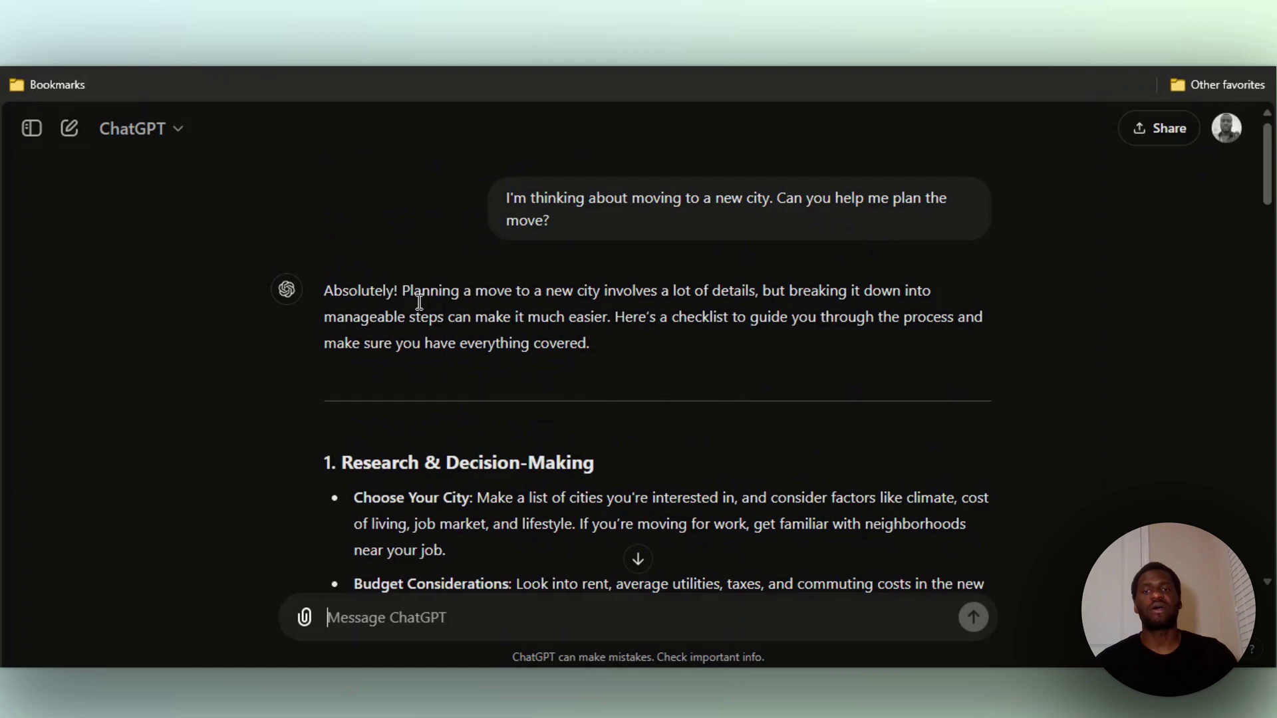
{"action": "scroll", "coordinate": [672, 402], "scroll_direction": "down", "scroll_amount": 3}
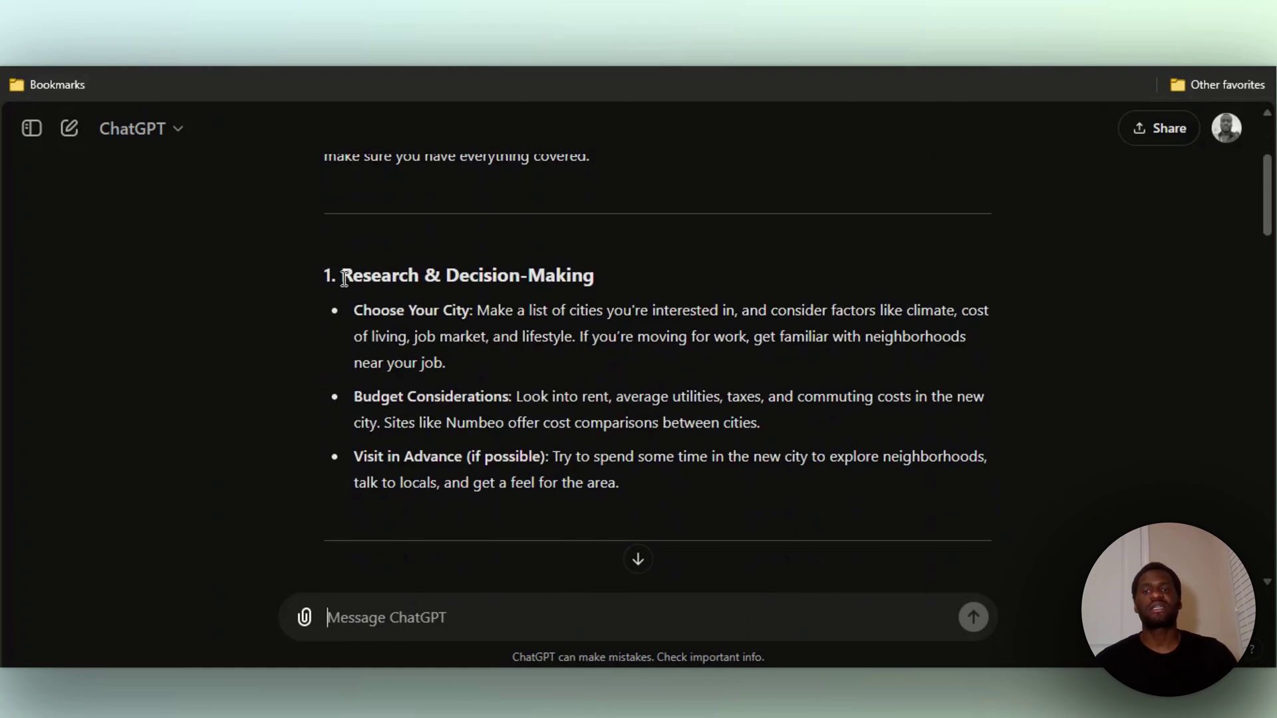
{"action": "left_click_drag", "start_coordinate": [341, 275], "coordinate": [619, 483]}
{"action": "key", "text": "ctrl+c"}
{"action": "right_click", "coordinate": [443, 399]}
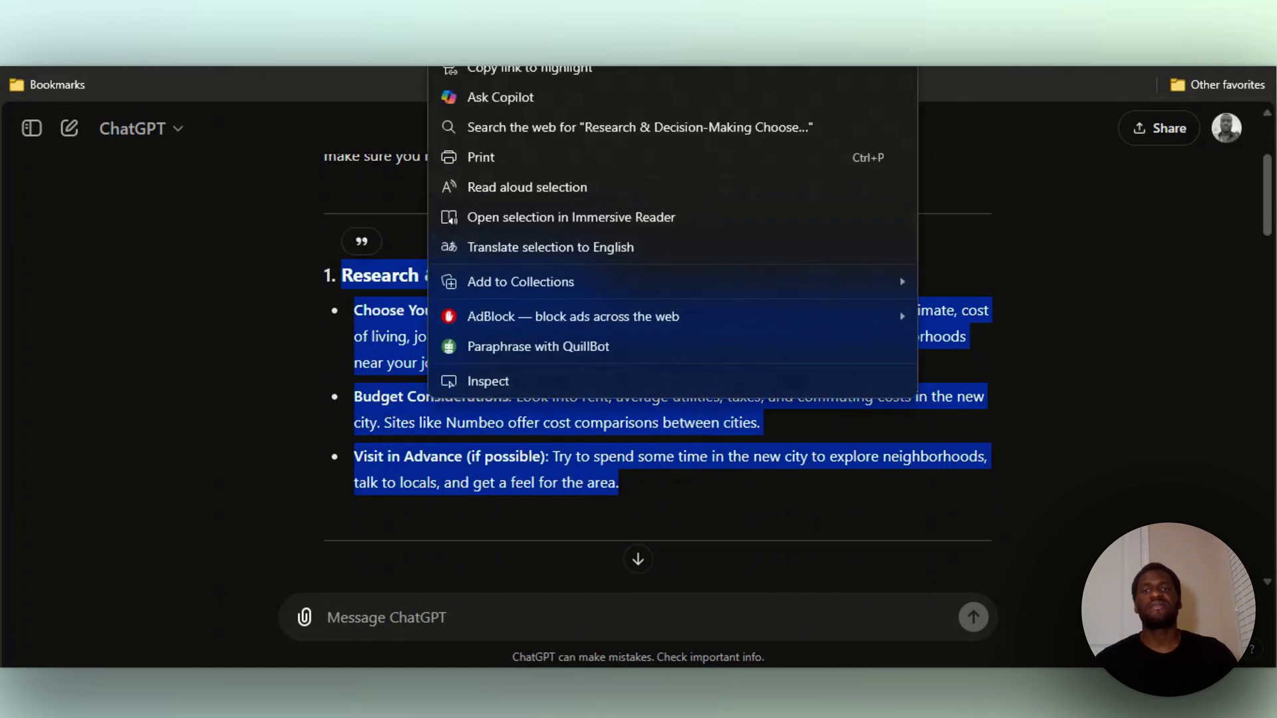
{"action": "left_click", "coordinate": [466, 36]}
{"action": "key", "text": "ctrl+Tab"}
Paste the Research & Decision-Making checklist into the empty Undetectable AI input box.
{"action": "left_click", "coordinate": [398, 358]}
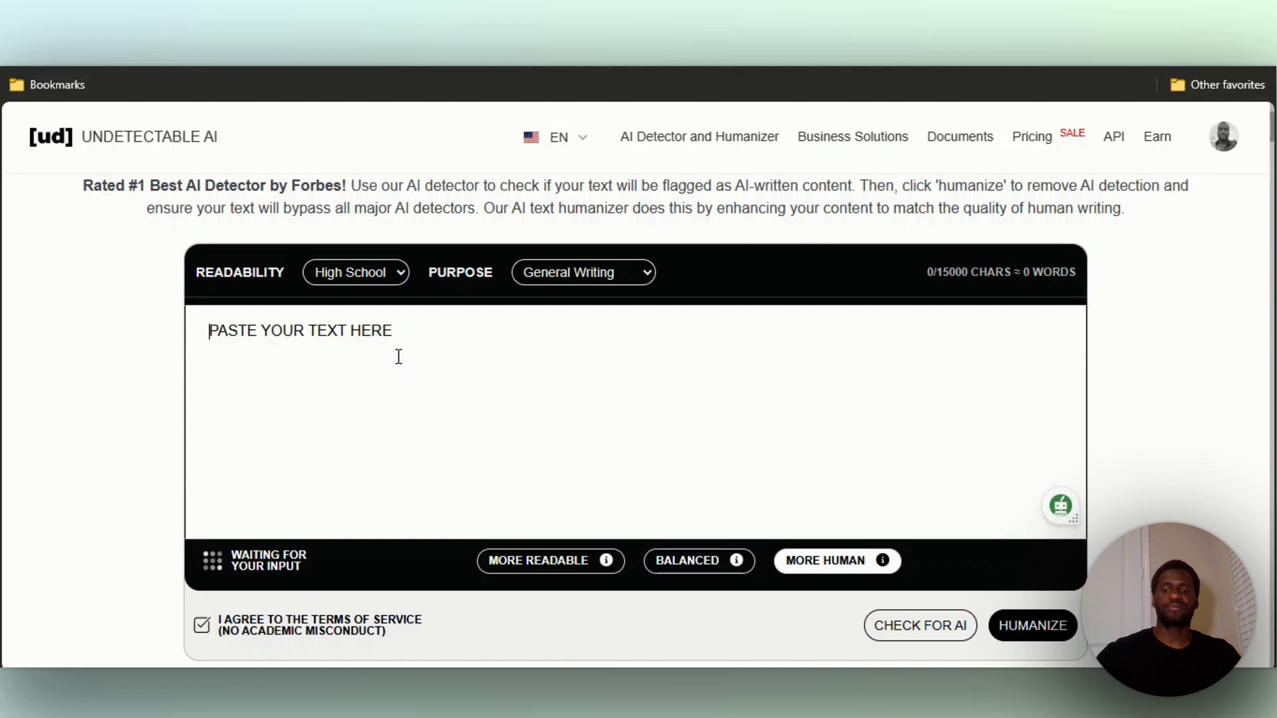
{"action": "key", "text": "ctrl+v"}
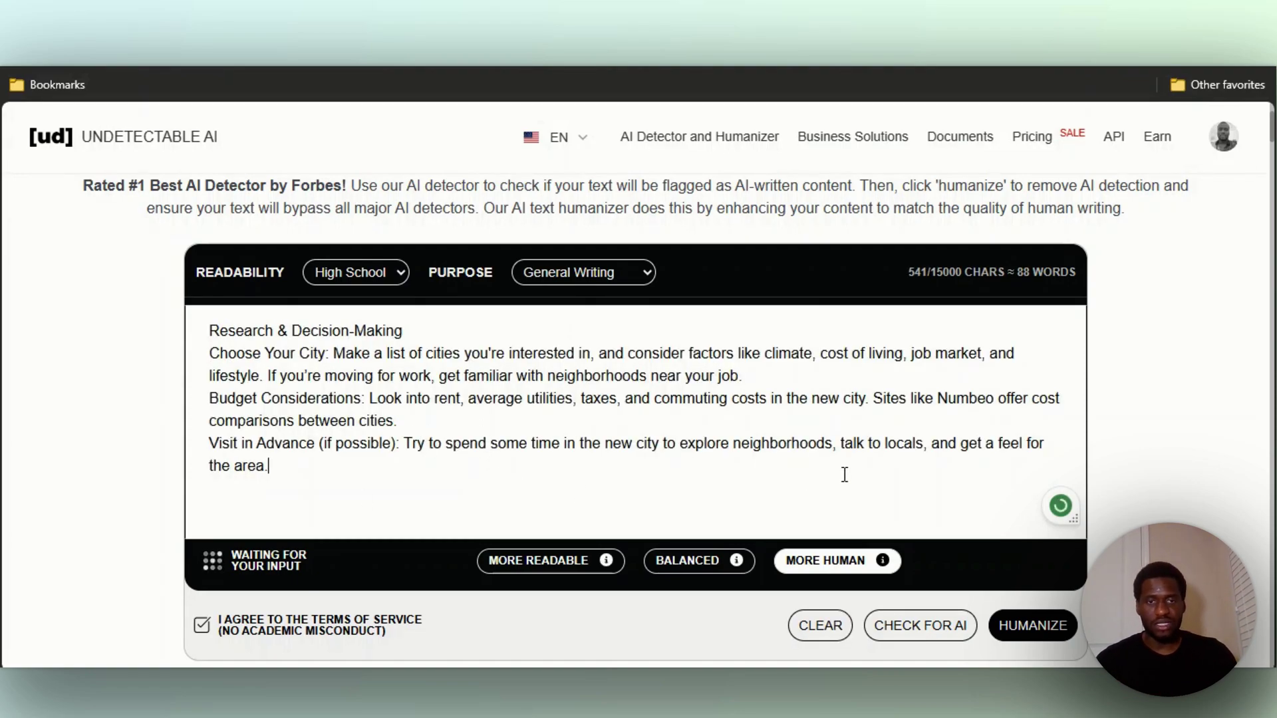
{"action": "scroll", "coordinate": [864, 505], "scroll_direction": "down", "scroll_amount": 2}
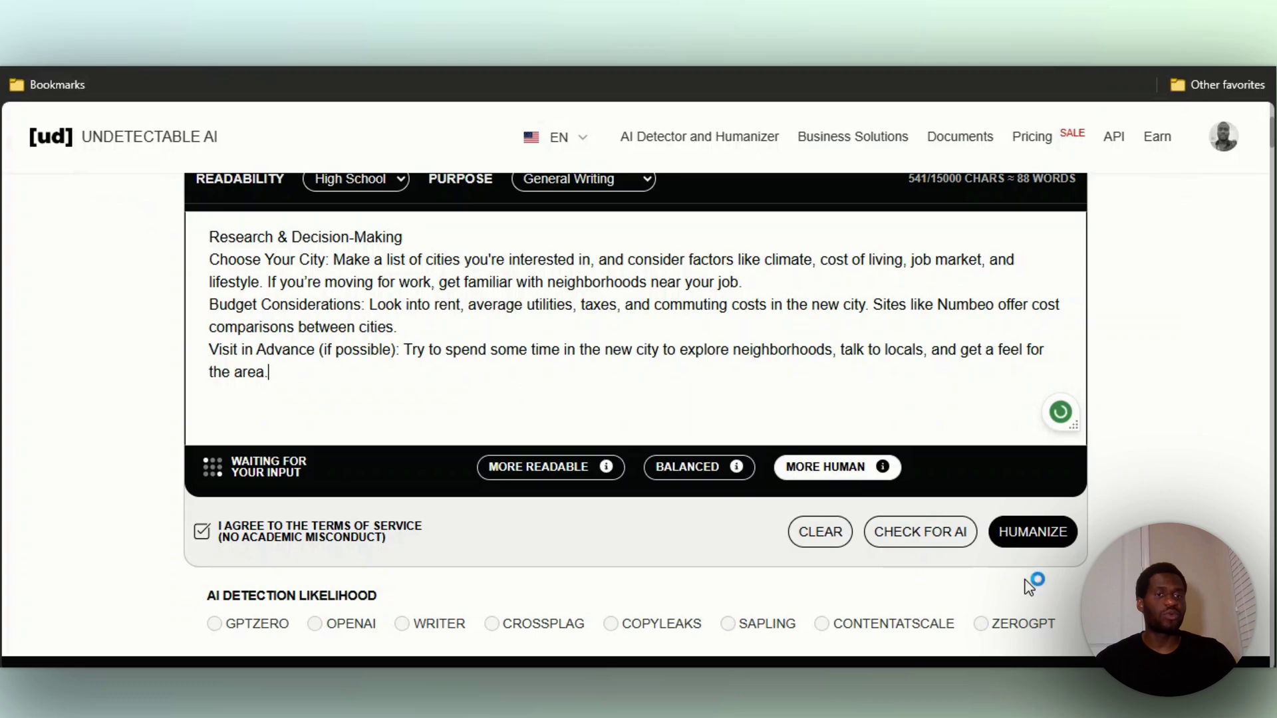
Run CHECK FOR AI on the 541-character text and review the AI Detection Likelihood verdict.
{"action": "left_click", "coordinate": [966, 530]}
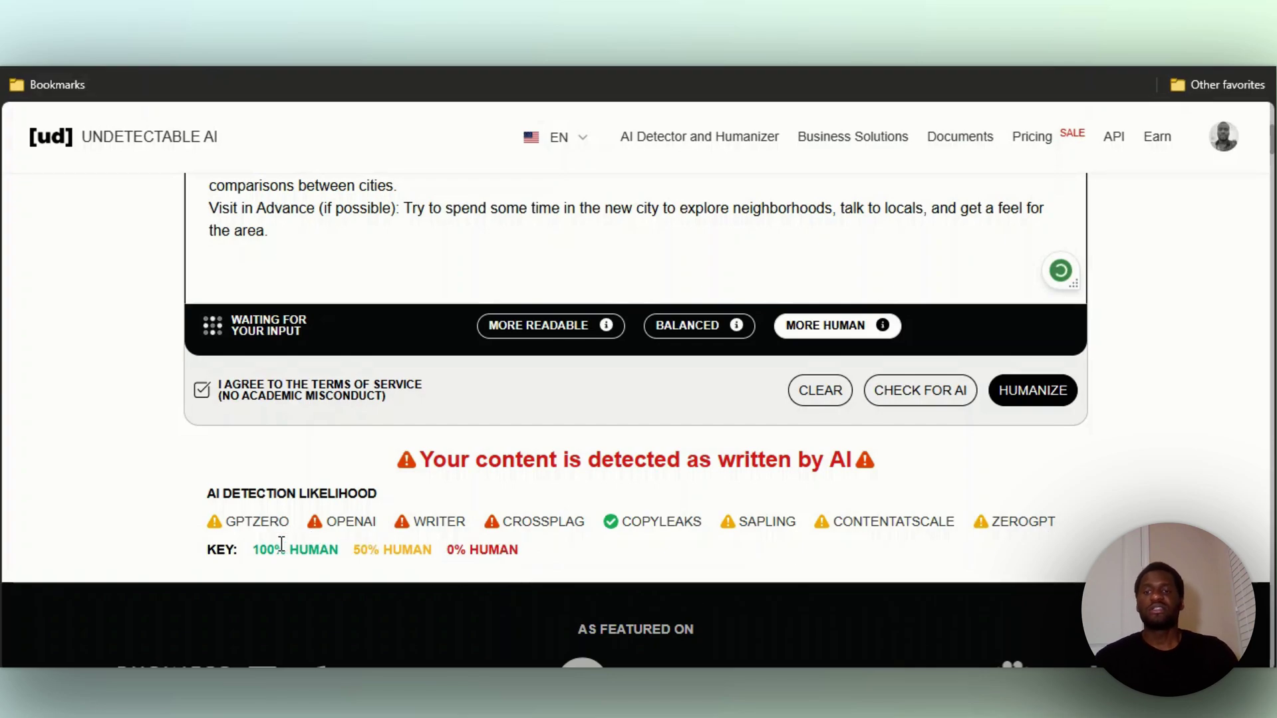
{"action": "scroll", "coordinate": [550, 478], "scroll_direction": "up", "scroll_amount": 2}
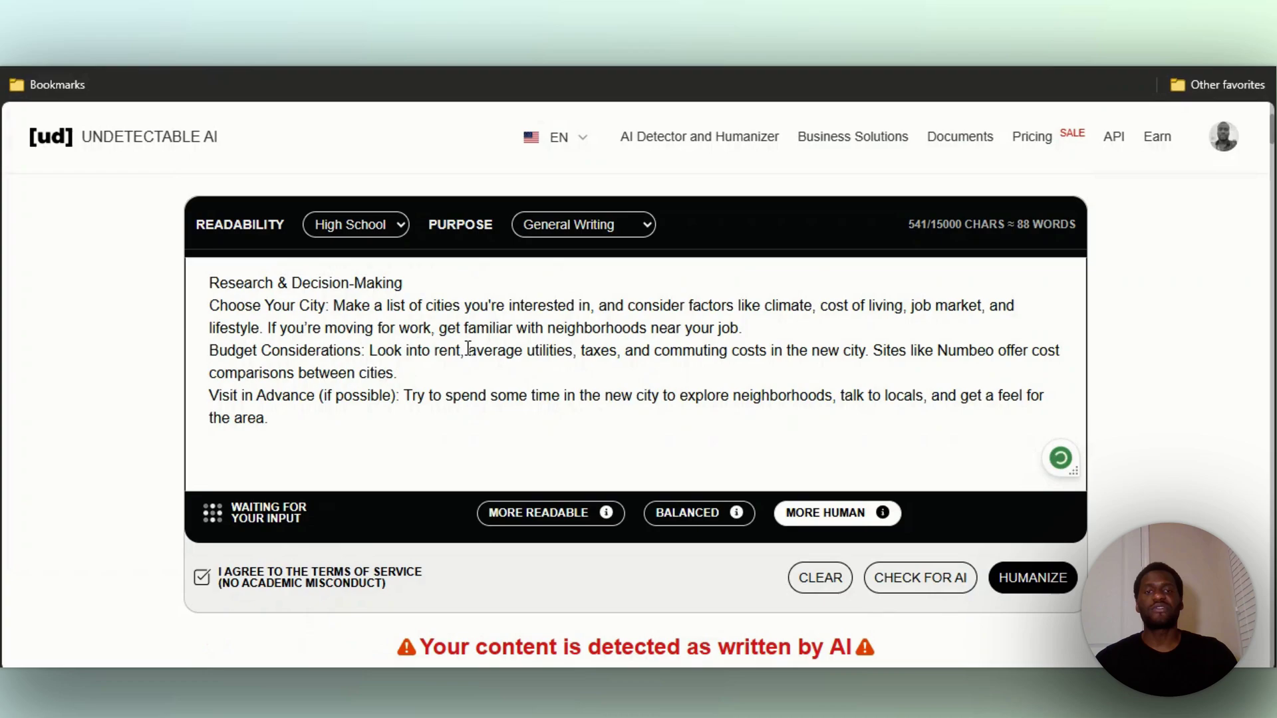
{"action": "scroll", "coordinate": [679, 334], "scroll_direction": "down", "scroll_amount": 1}
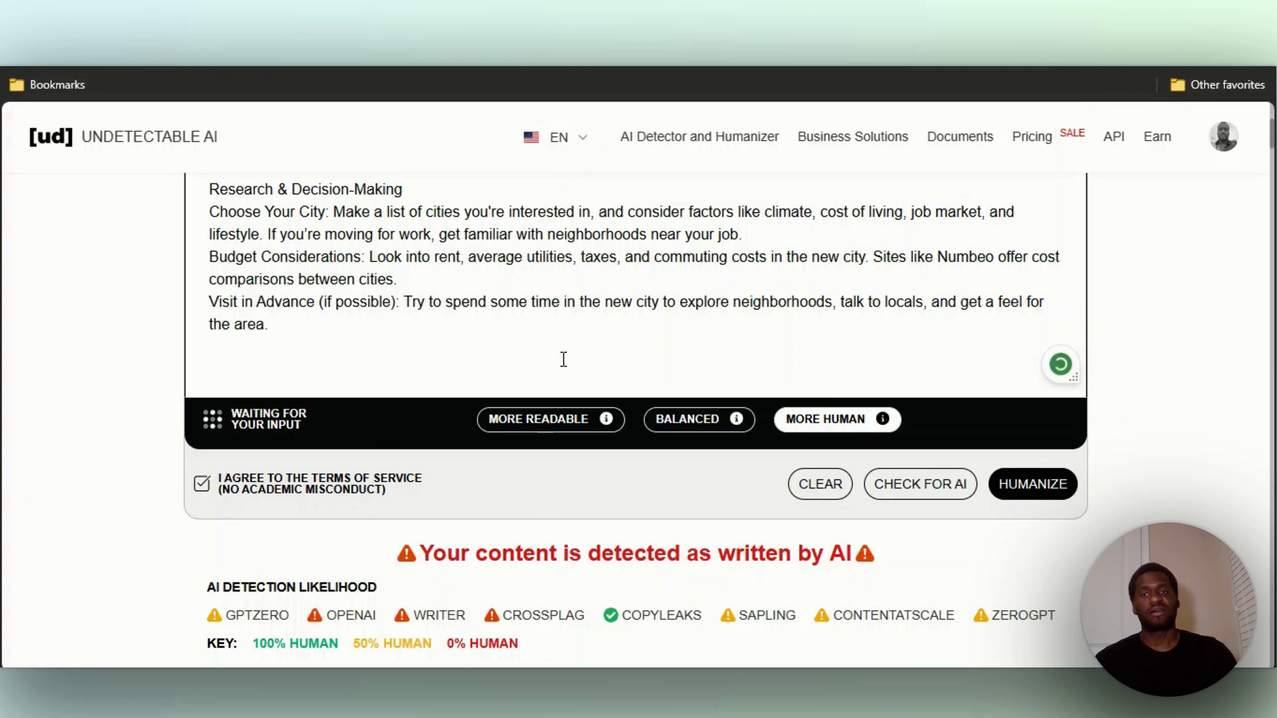
{"action": "scroll", "coordinate": [564, 340], "scroll_direction": "up", "scroll_amount": 1}
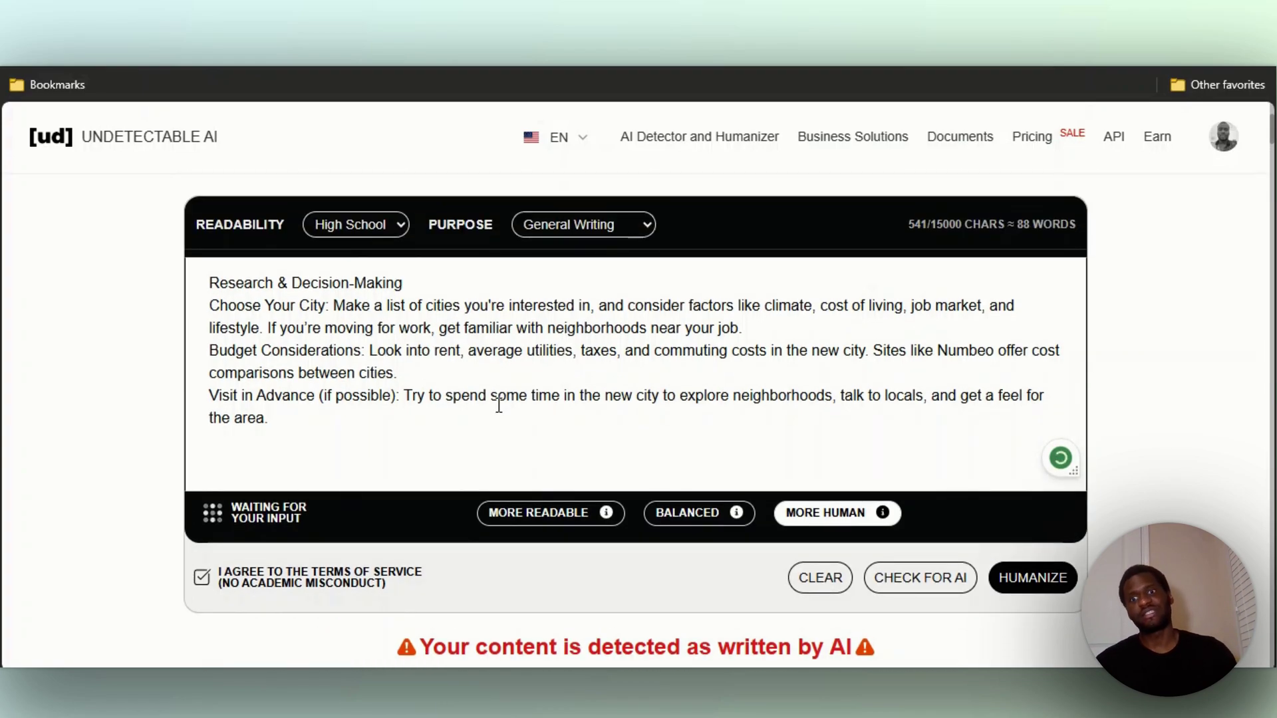
{"action": "scroll", "coordinate": [499, 406], "scroll_direction": "down", "scroll_amount": 1}
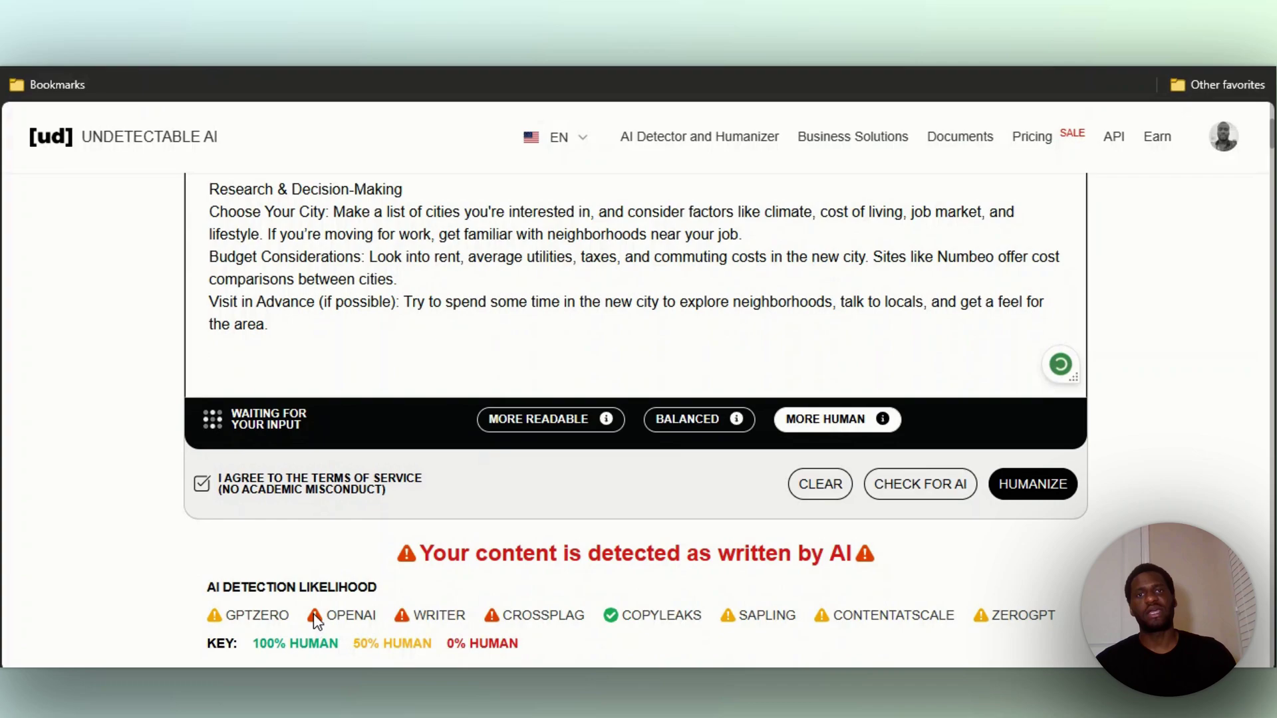
{"action": "scroll", "coordinate": [670, 266], "scroll_direction": "down", "scroll_amount": 1}
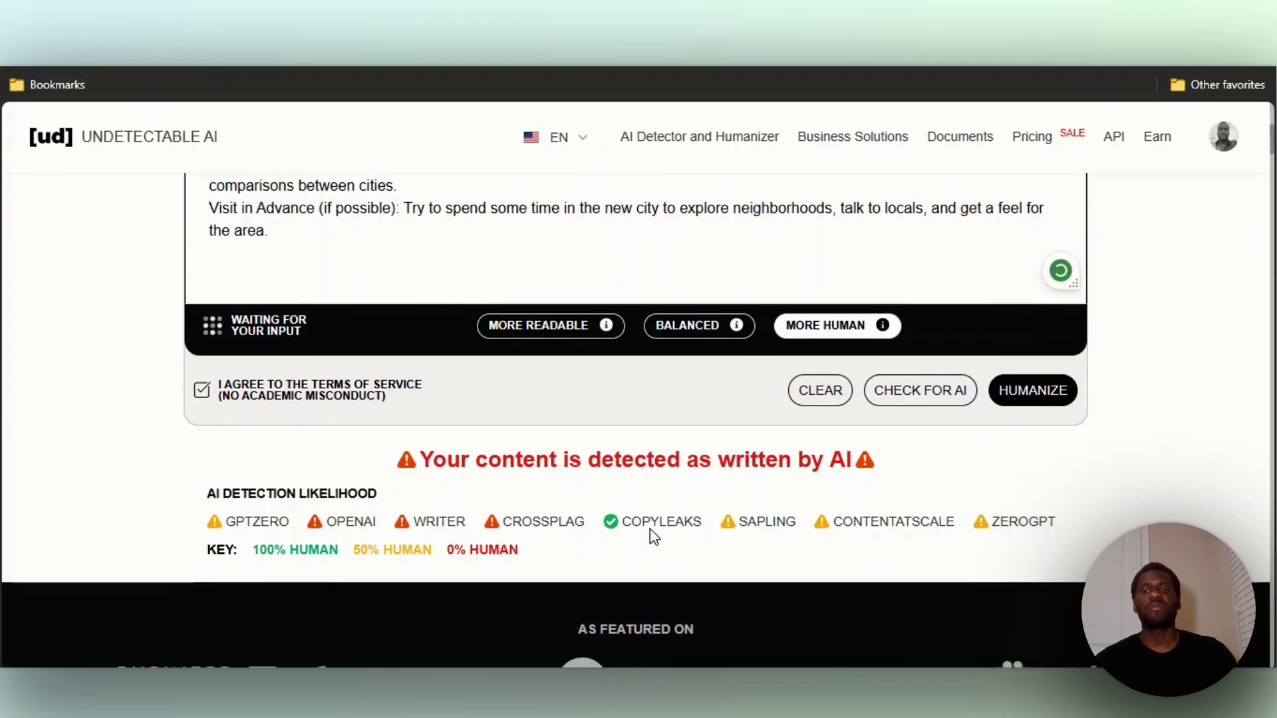
{"action": "scroll", "coordinate": [545, 439], "scroll_direction": "up", "scroll_amount": 1}
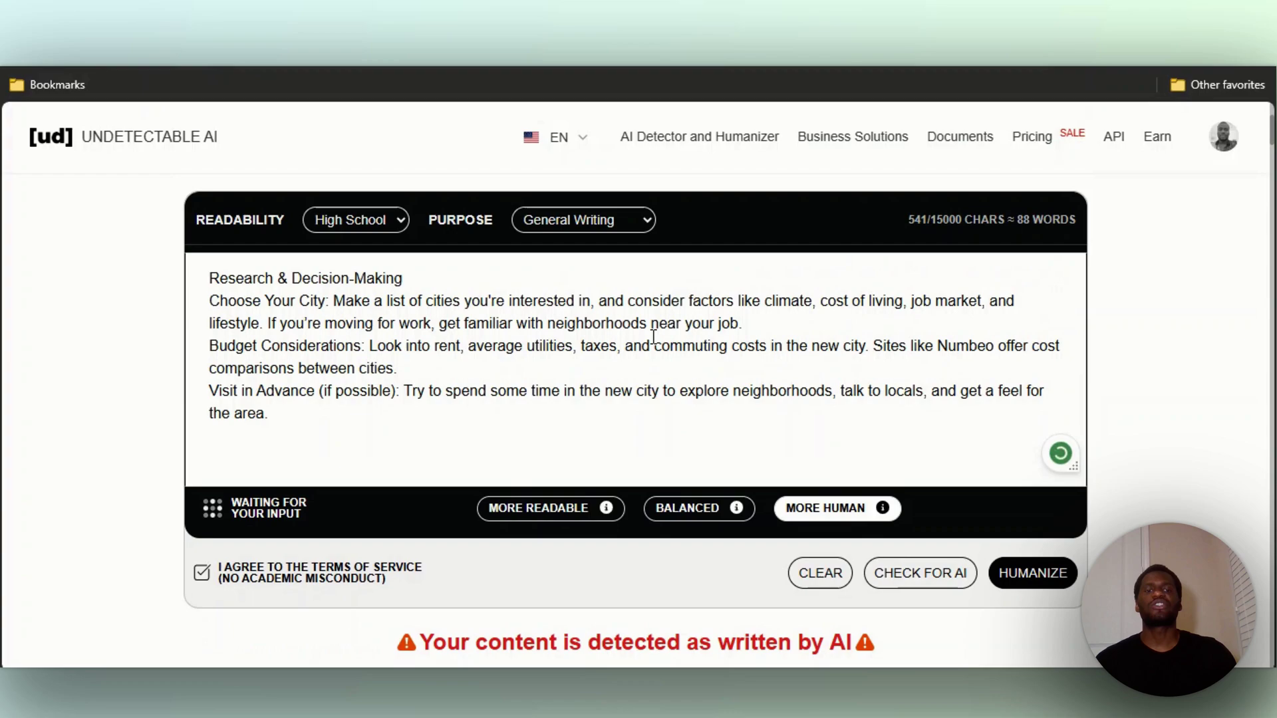
{"action": "scroll", "coordinate": [652, 333], "scroll_direction": "up", "scroll_amount": 1}
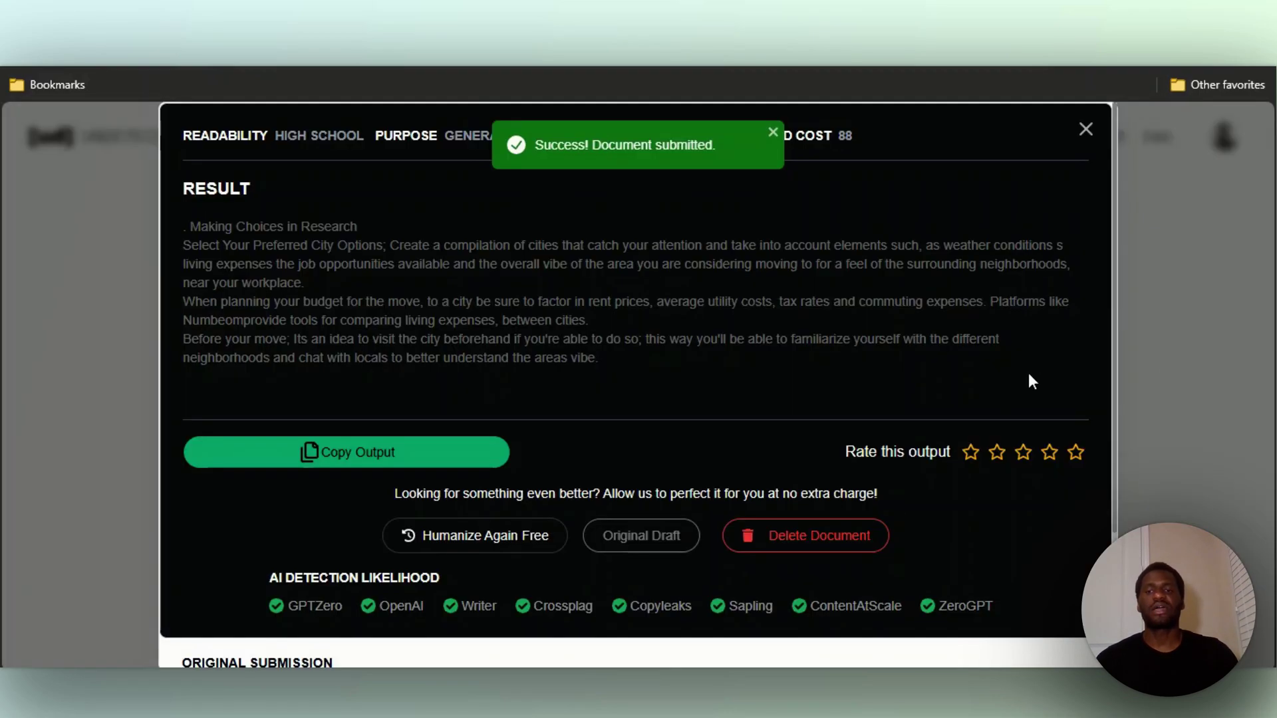
Copy the humanized Research & Decision-Making output that passes all eight detectors.
{"action": "scroll", "coordinate": [704, 500], "scroll_direction": "down", "scroll_amount": 2}
{"action": "scroll", "coordinate": [432, 465], "scroll_direction": "up", "scroll_amount": 2}
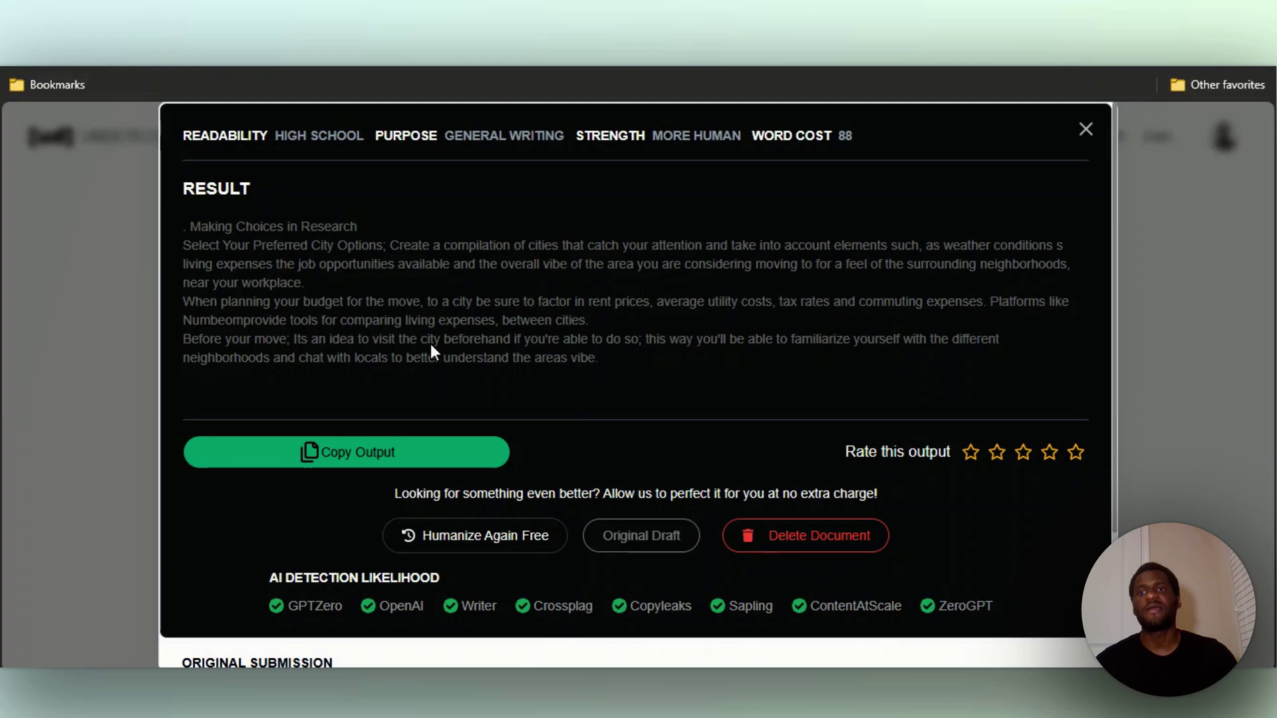
{"action": "left_click", "coordinate": [380, 466]}
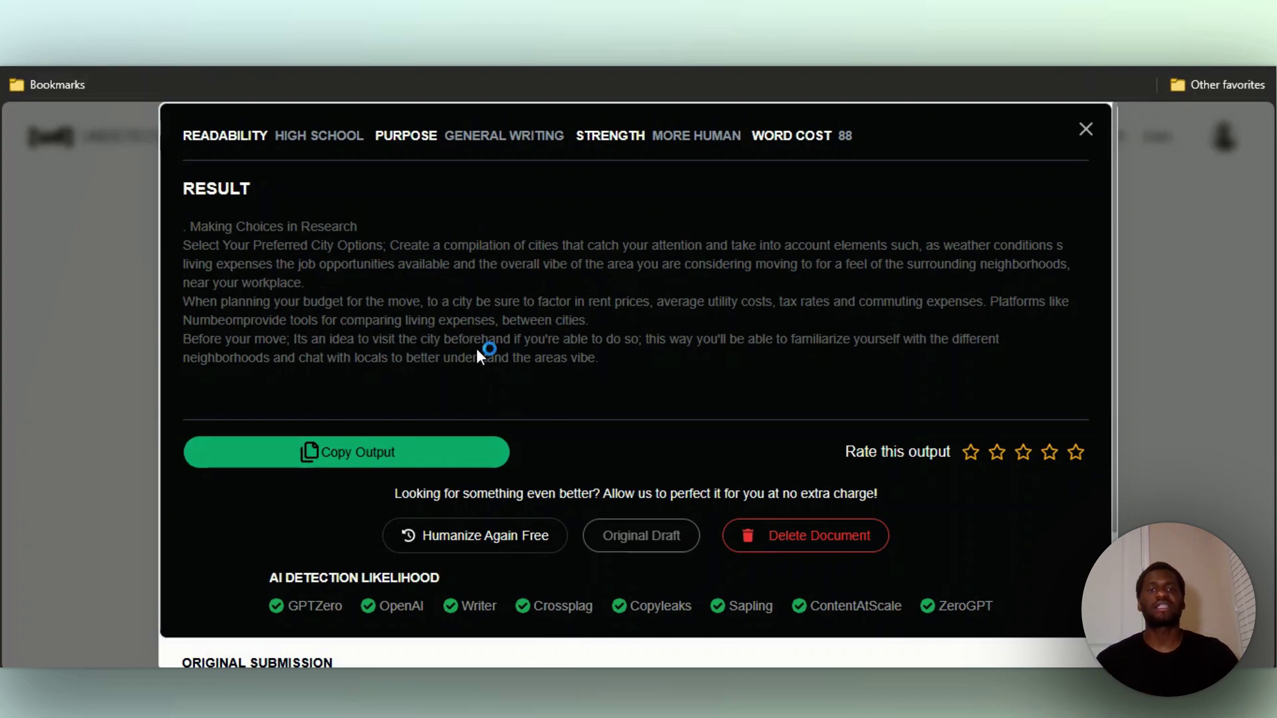
{"action": "scroll", "coordinate": [918, 452], "scroll_direction": "down", "scroll_amount": 3}
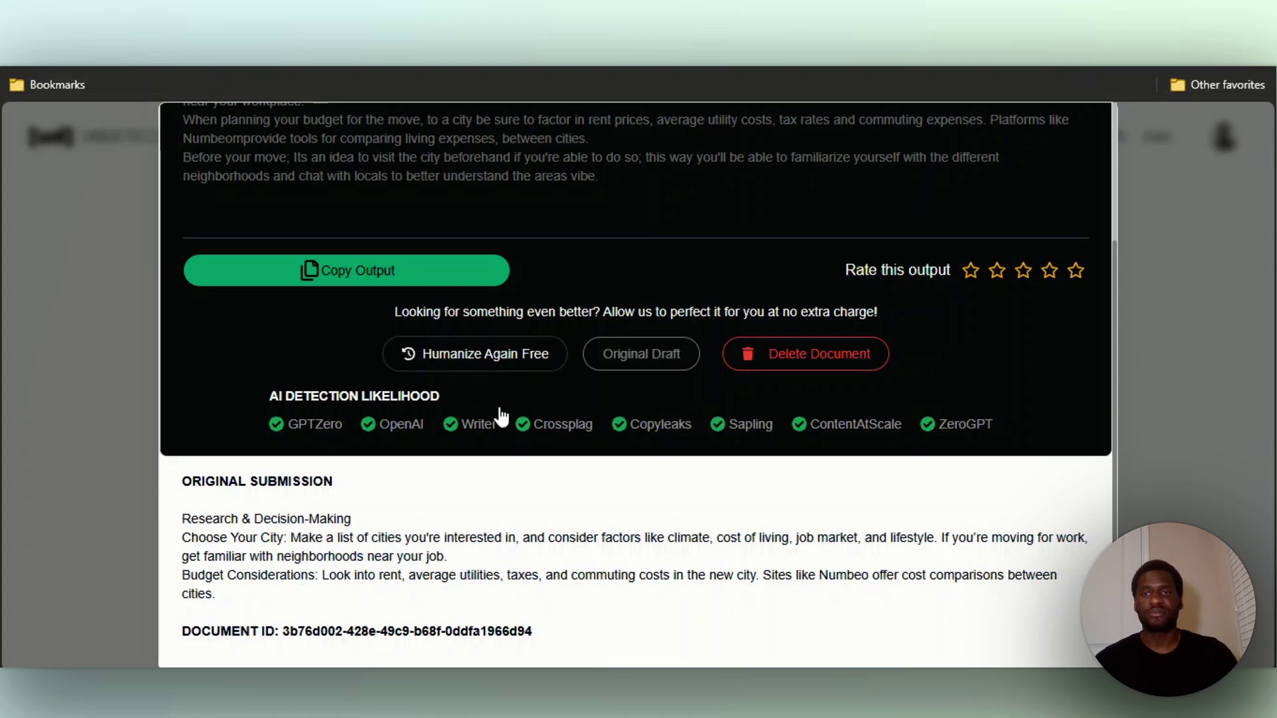
{"action": "scroll", "coordinate": [500, 402], "scroll_direction": "up", "scroll_amount": 3}
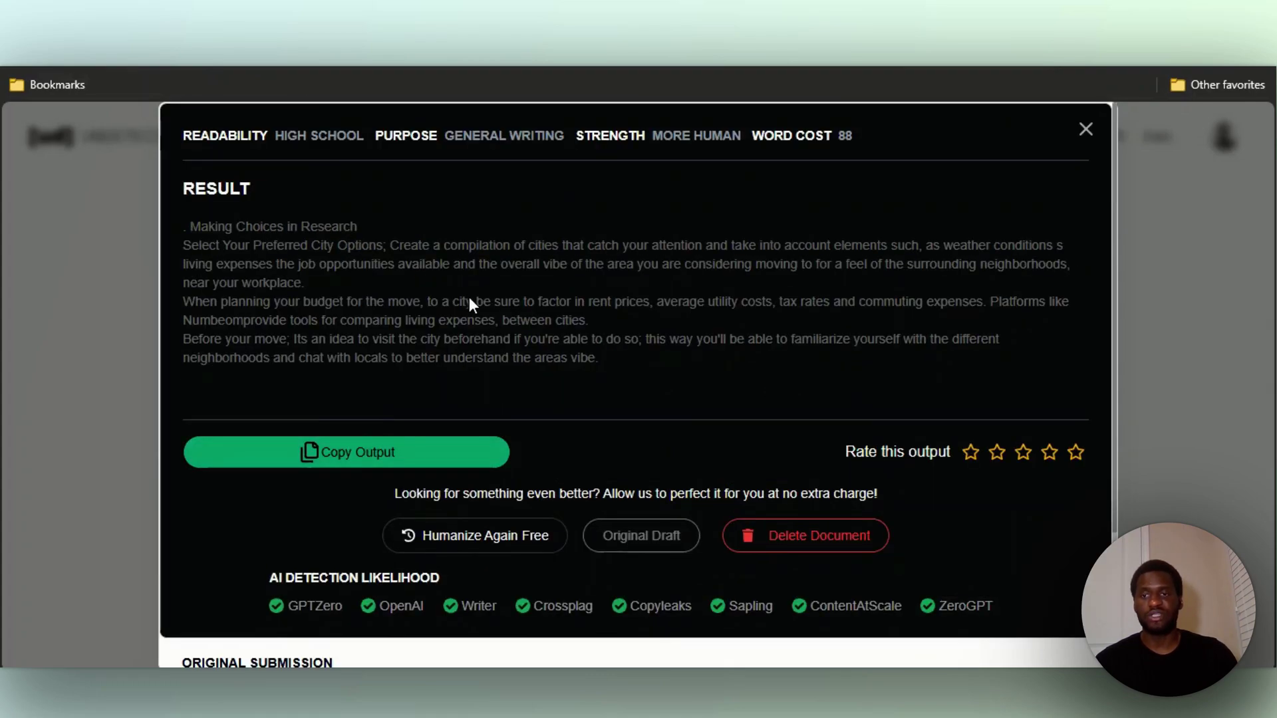
{"action": "scroll", "coordinate": [449, 496], "scroll_direction": "down", "scroll_amount": 3}
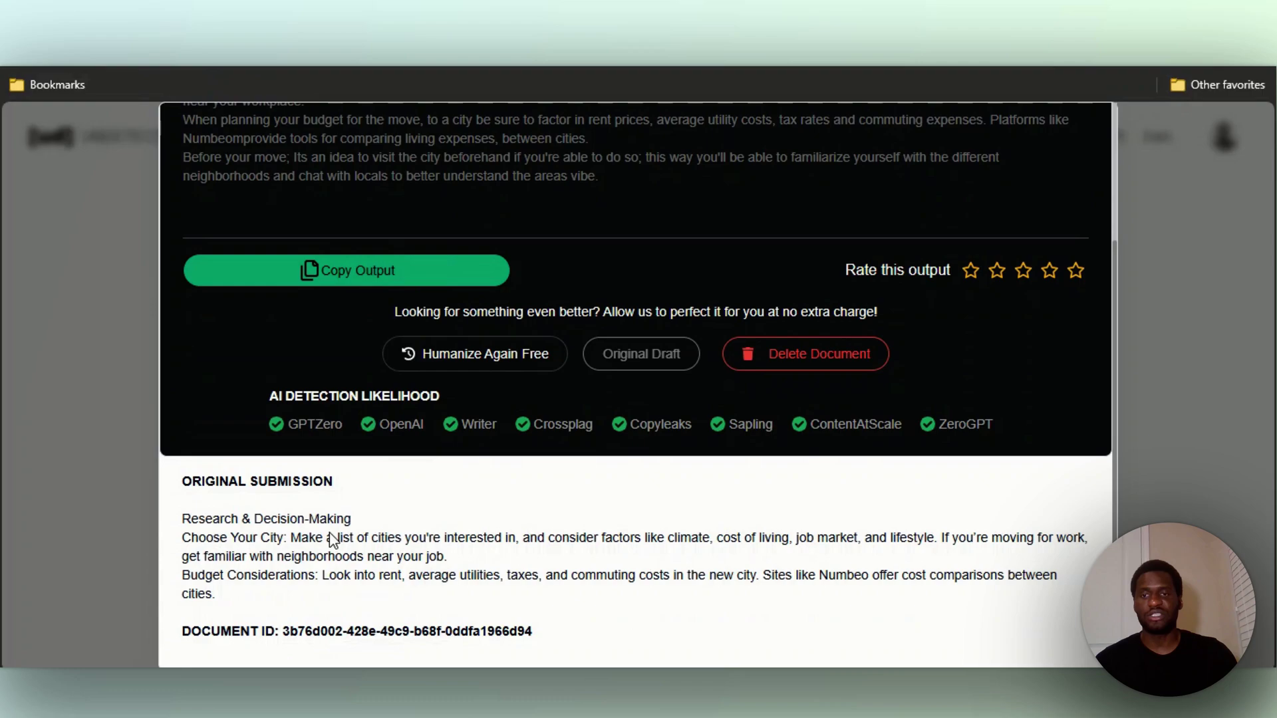
{"action": "scroll", "coordinate": [476, 532], "scroll_direction": "up", "scroll_amount": 3}
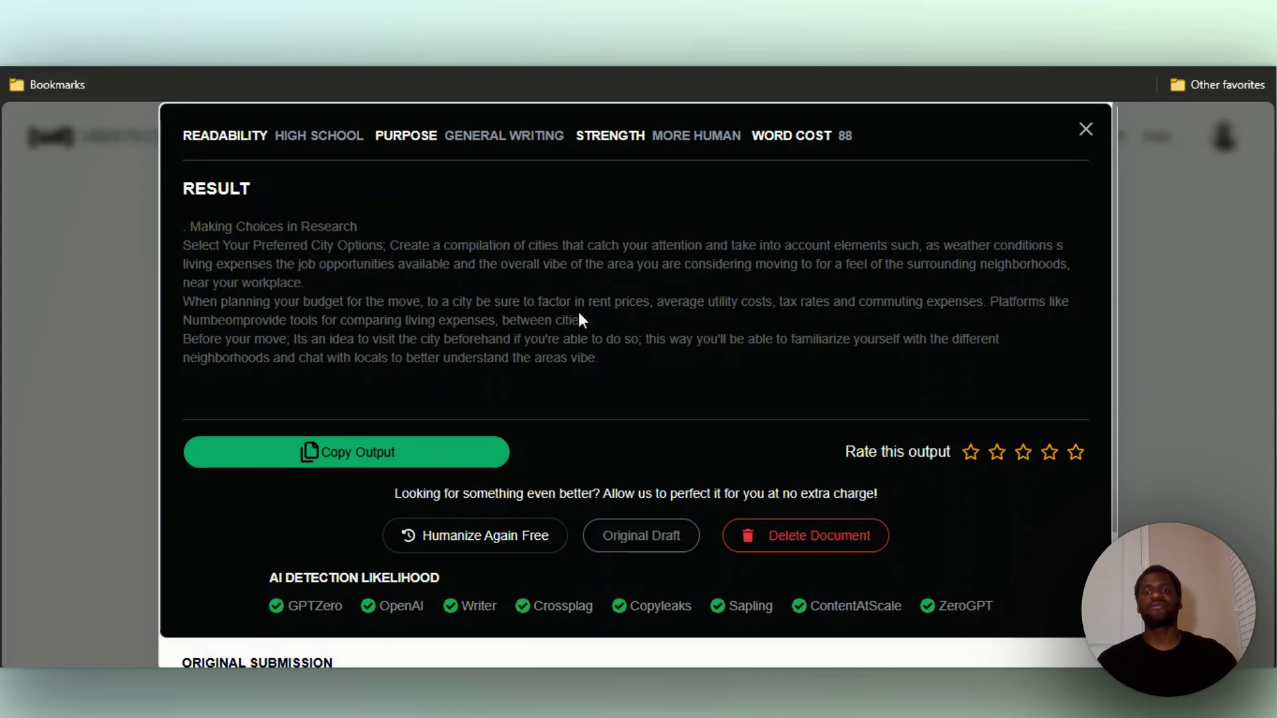
{"action": "left_click", "coordinate": [377, 451]}
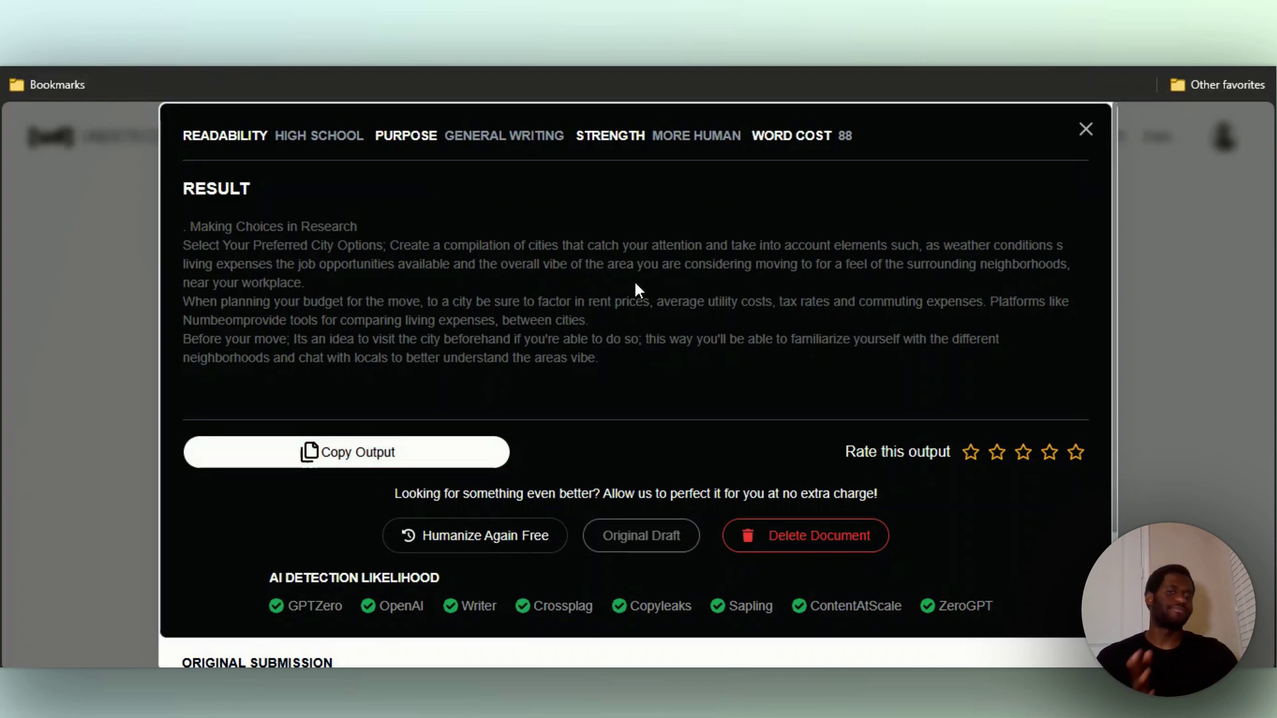
{"action": "scroll", "coordinate": [987, 477], "scroll_direction": "down", "scroll_amount": 3}
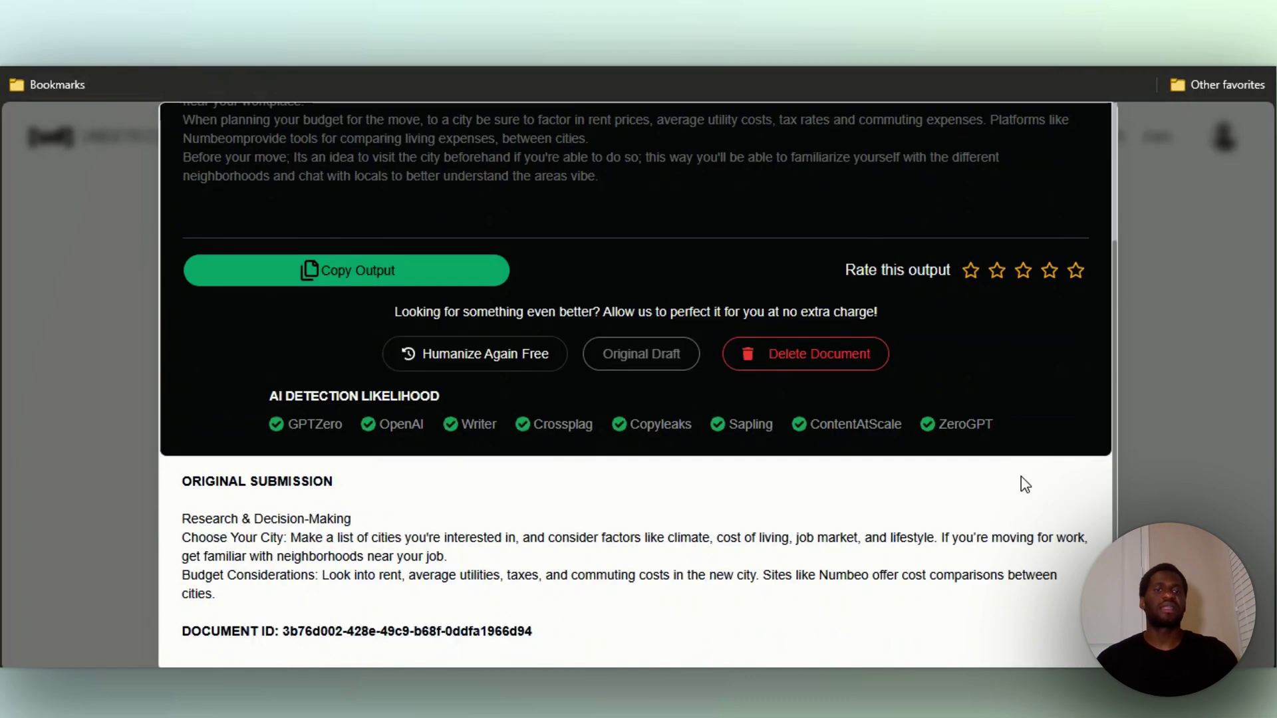
{"action": "scroll", "coordinate": [1038, 432], "scroll_direction": "up", "scroll_amount": 3}
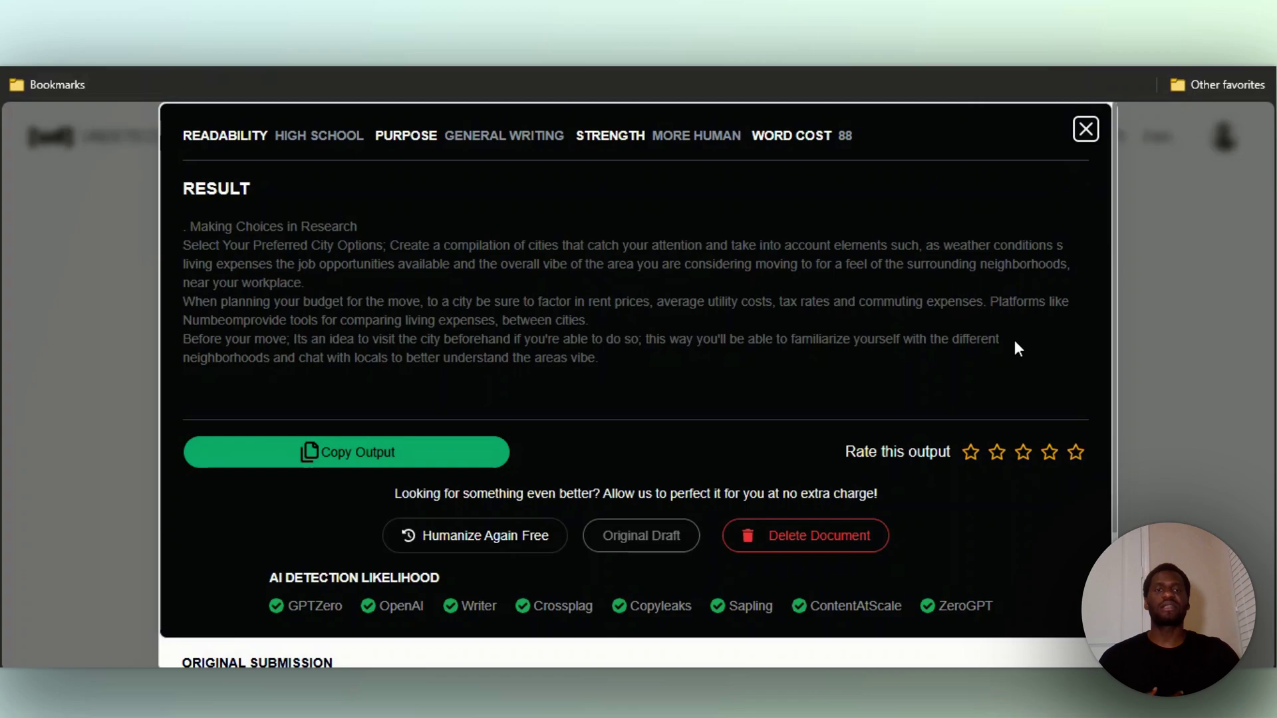
Close the result window and view the 88-word Research & Decision-Making document on the Documents page.
{"action": "left_click", "coordinate": [1085, 129]}
{"action": "scroll", "coordinate": [1210, 412], "scroll_direction": "up", "scroll_amount": 4}
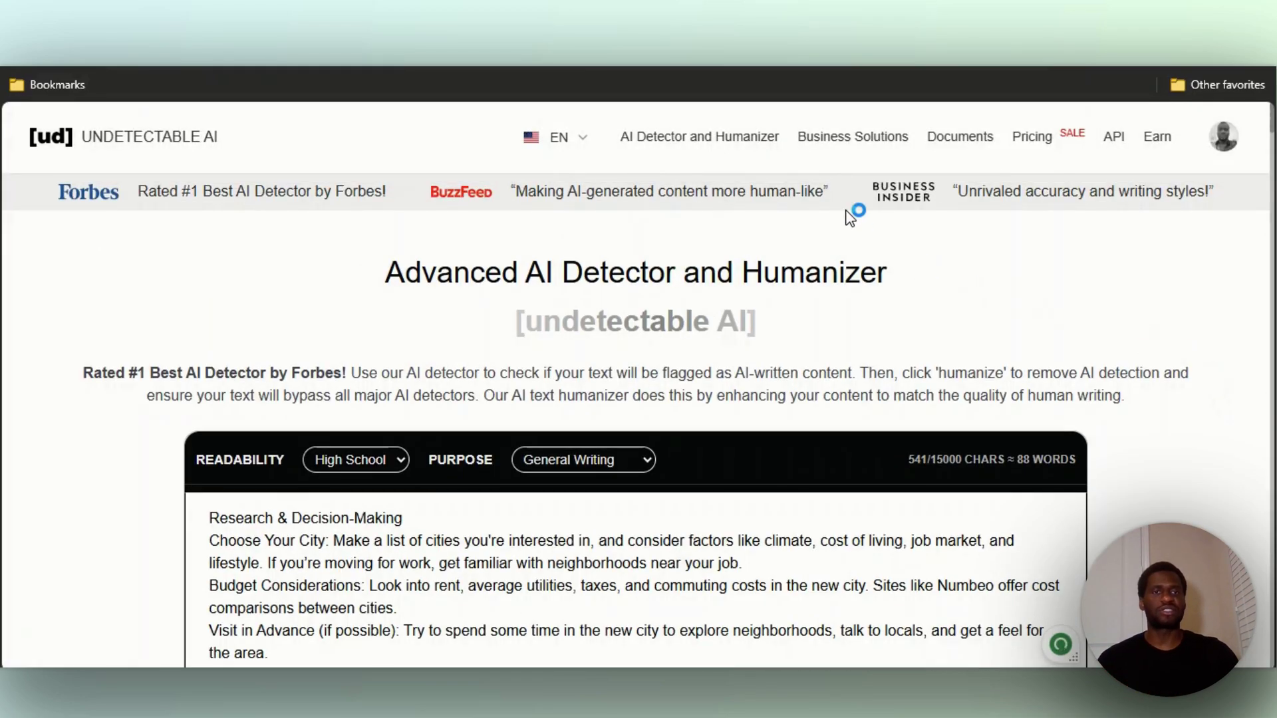
{"action": "left_click", "coordinate": [954, 139]}
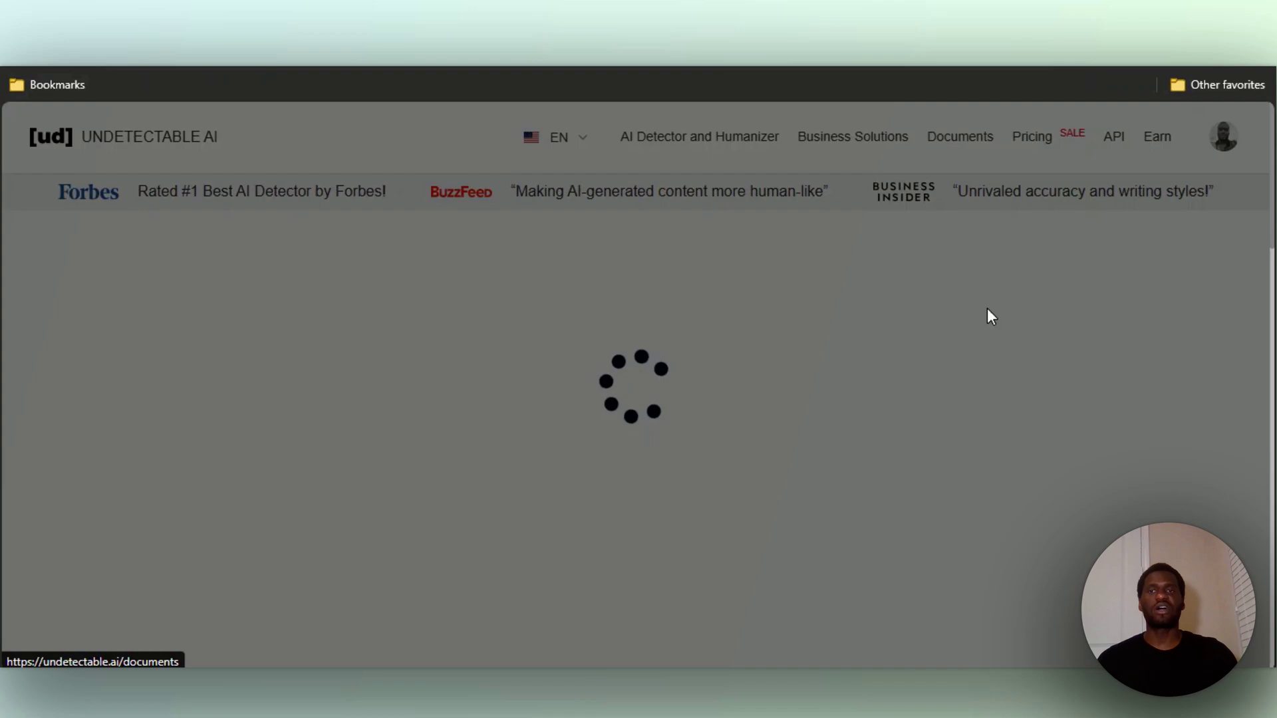
{"action": "scroll", "coordinate": [1020, 428], "scroll_direction": "down", "scroll_amount": 1}
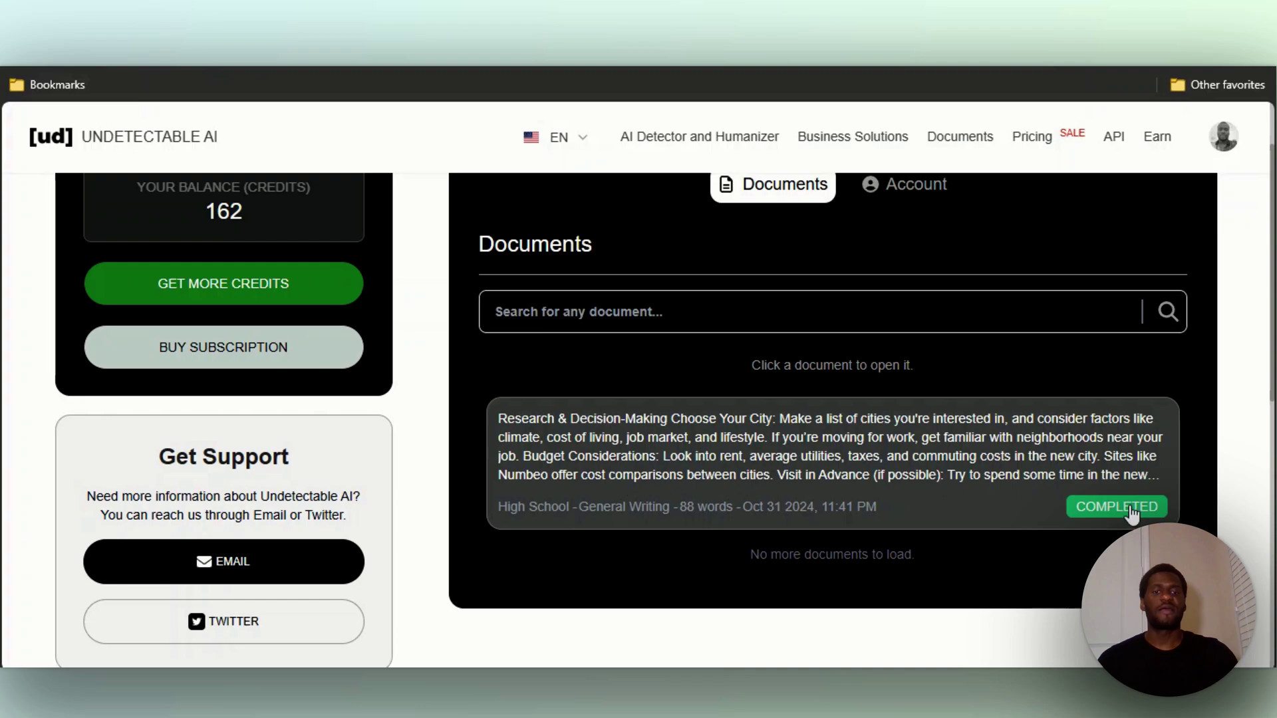
{"action": "scroll", "coordinate": [818, 498], "scroll_direction": "down", "scroll_amount": 2}
{"action": "scroll", "coordinate": [884, 421], "scroll_direction": "up", "scroll_amount": 3}
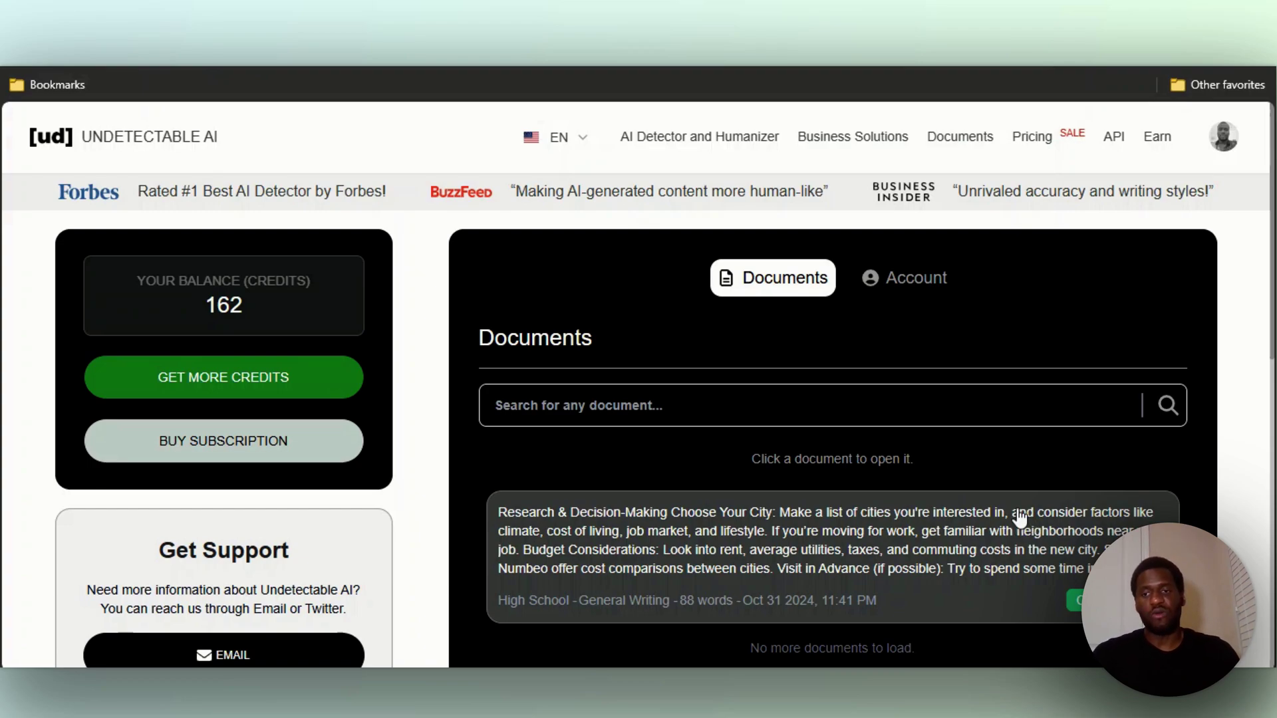
{"action": "scroll", "coordinate": [1004, 428], "scroll_direction": "down", "scroll_amount": 3}
{"action": "scroll", "coordinate": [1046, 437], "scroll_direction": "up", "scroll_amount": 3}
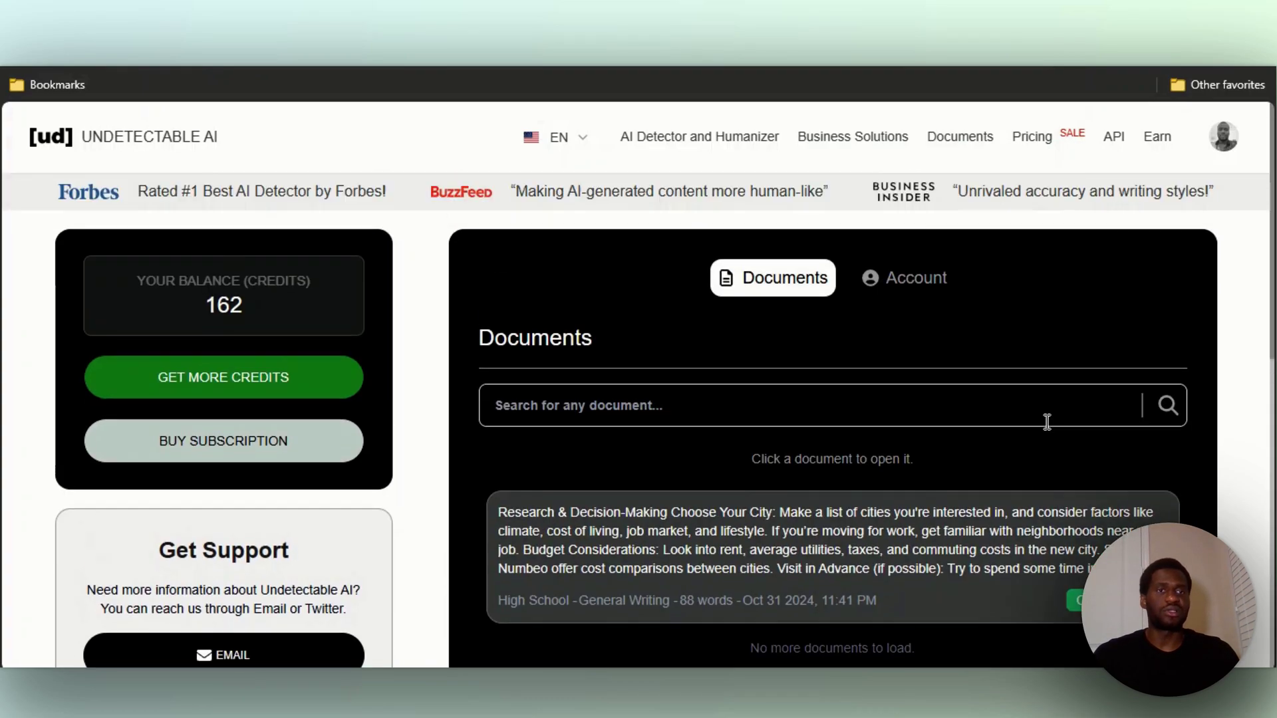
{"action": "left_click", "coordinate": [1115, 140]}
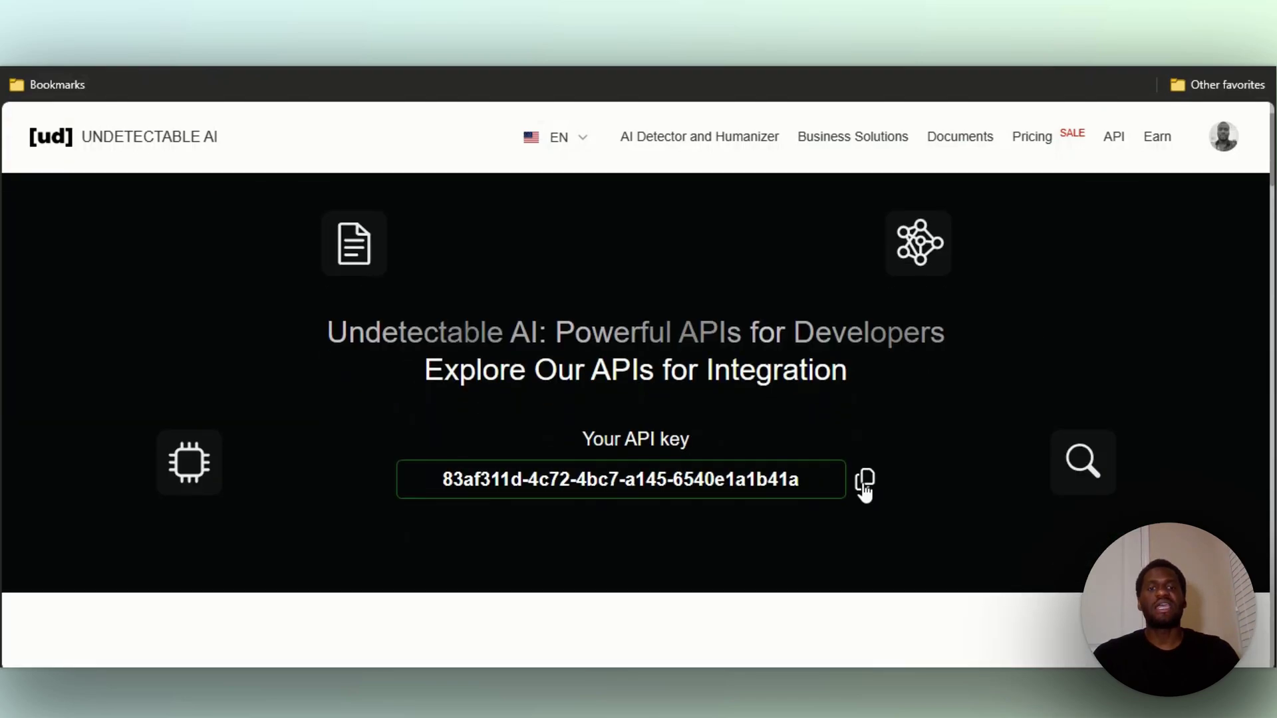
{"action": "scroll", "coordinate": [871, 482], "scroll_direction": "up", "scroll_amount": 2}
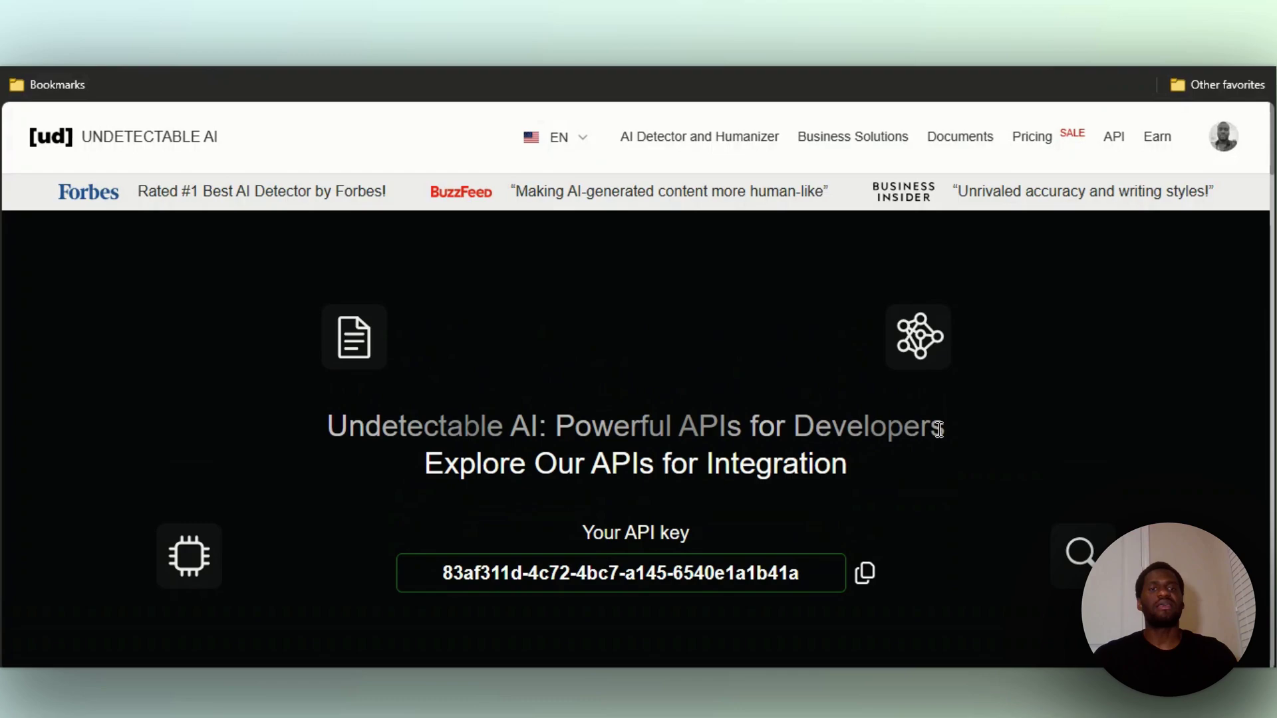
{"action": "left_click", "coordinate": [955, 141]}
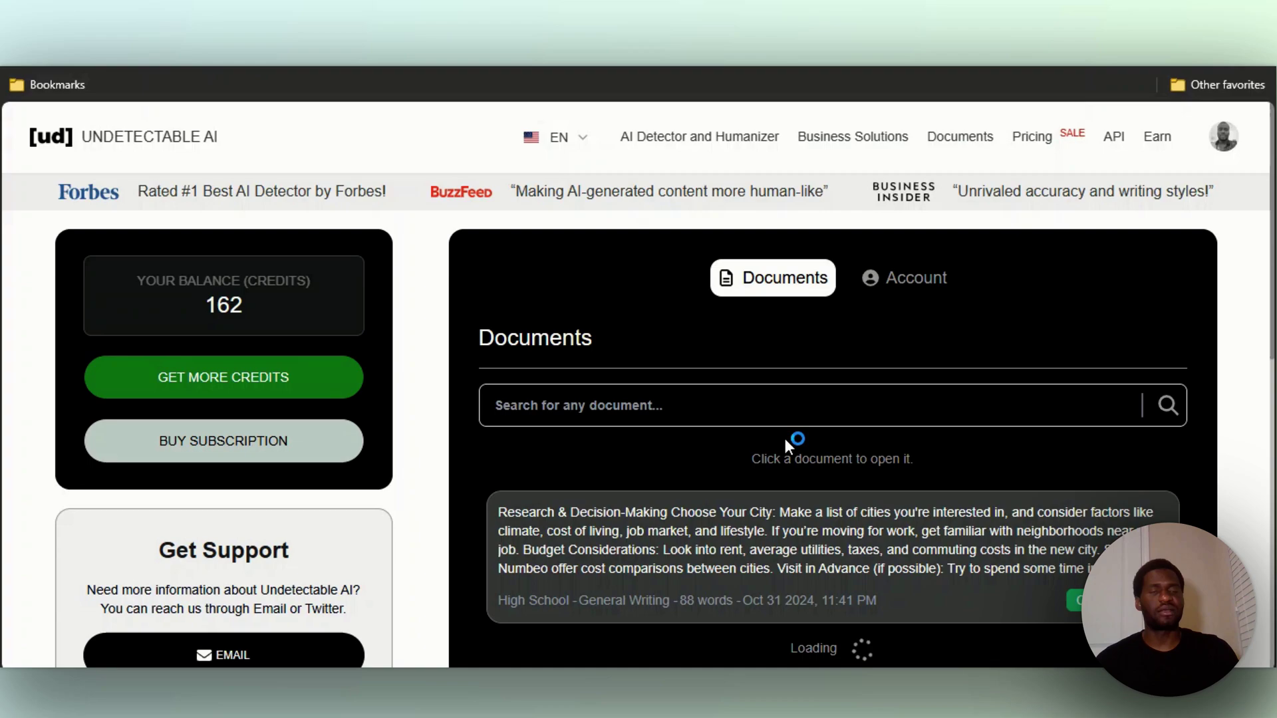
Browse the pricing plans: Monthly at $14.99, Yearly at $5.00 per month, and For Business.
{"action": "left_click", "coordinate": [1040, 147]}
{"action": "scroll", "coordinate": [412, 404], "scroll_direction": "down", "scroll_amount": 1}
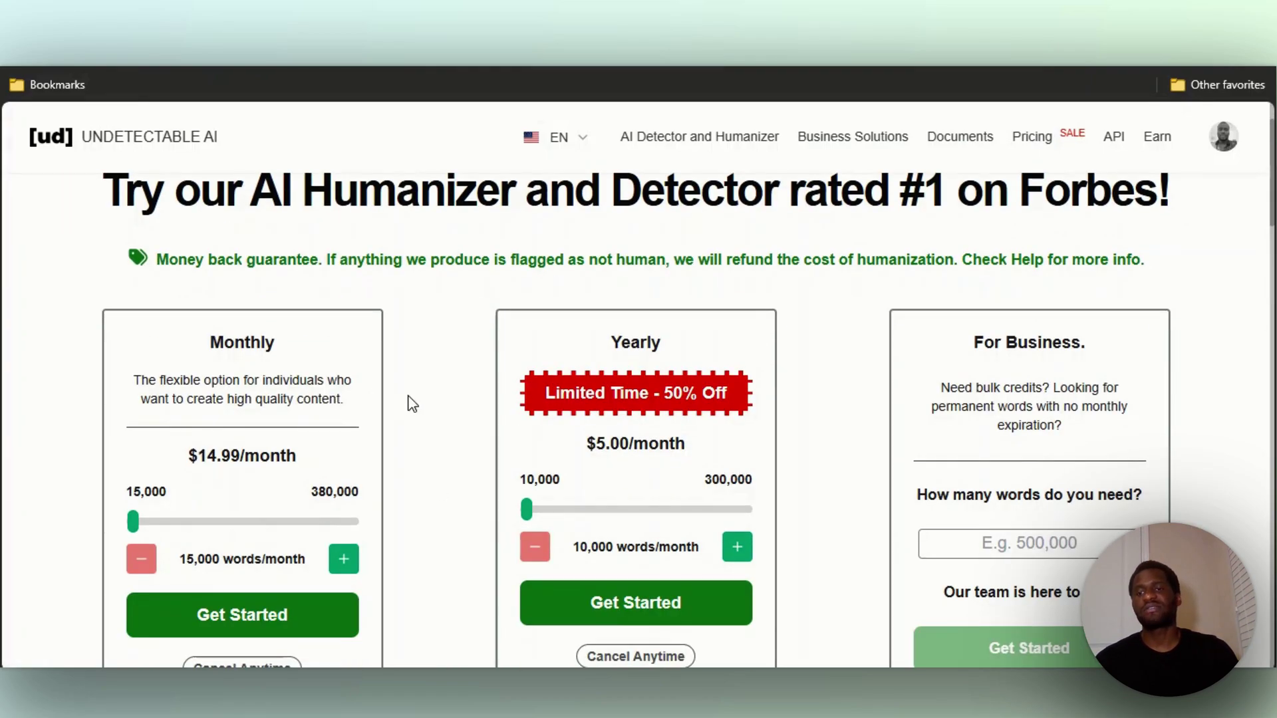
{"action": "scroll", "coordinate": [432, 405], "scroll_direction": "down", "scroll_amount": 3}
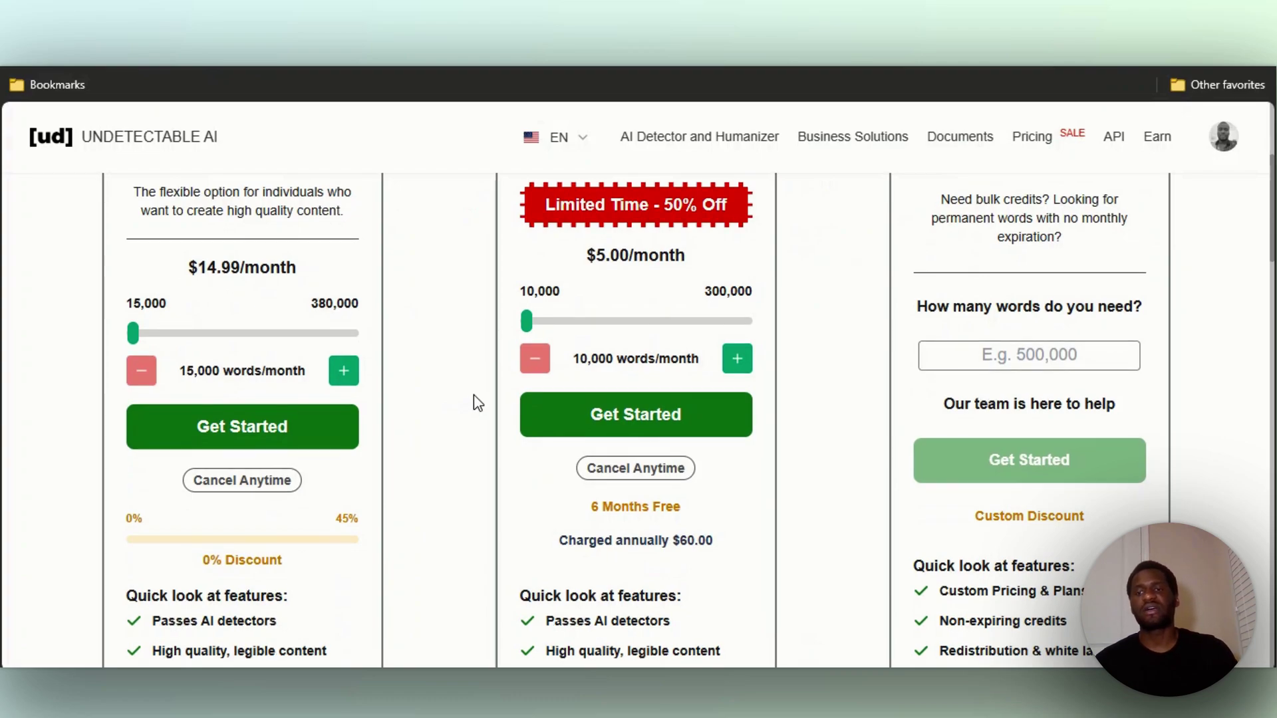
{"action": "scroll", "coordinate": [475, 396], "scroll_direction": "down", "scroll_amount": 3}
{"action": "scroll", "coordinate": [474, 396], "scroll_direction": "up", "scroll_amount": 3}
{"action": "scroll", "coordinate": [473, 396], "scroll_direction": "up", "scroll_amount": 2}
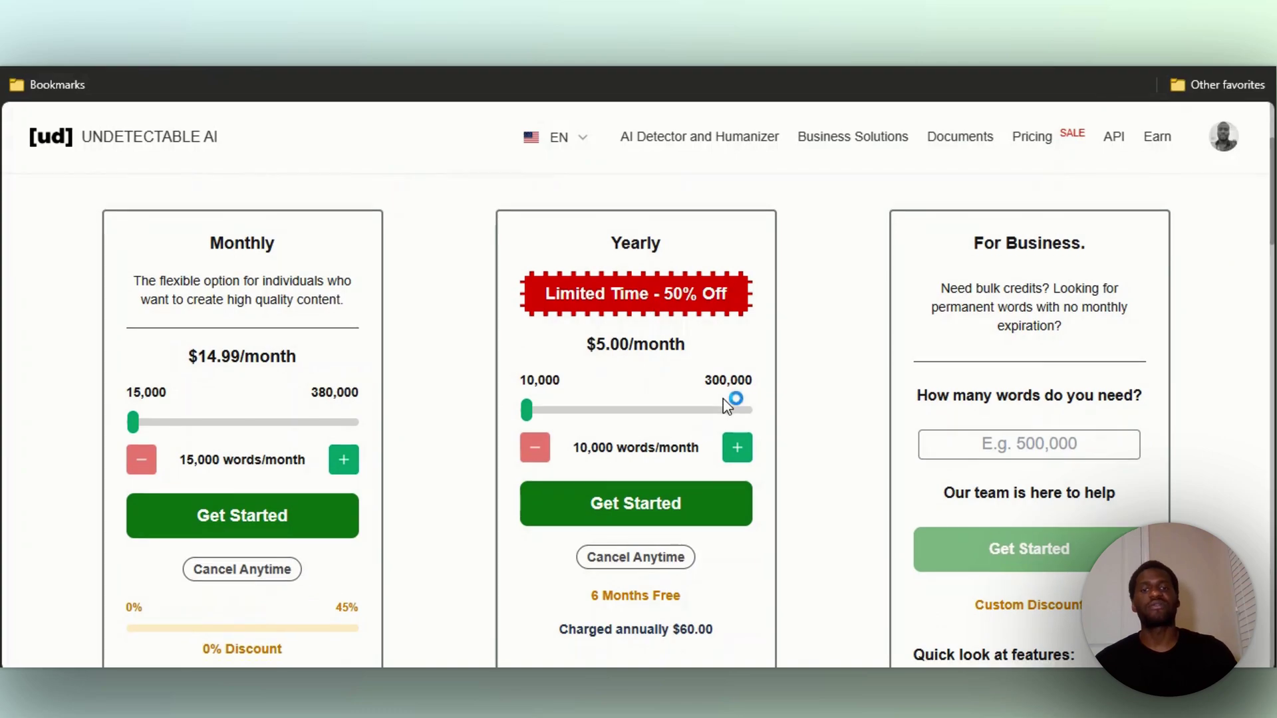
{"action": "scroll", "coordinate": [732, 401], "scroll_direction": "down", "scroll_amount": 2}
{"action": "left_click", "coordinate": [731, 401]}
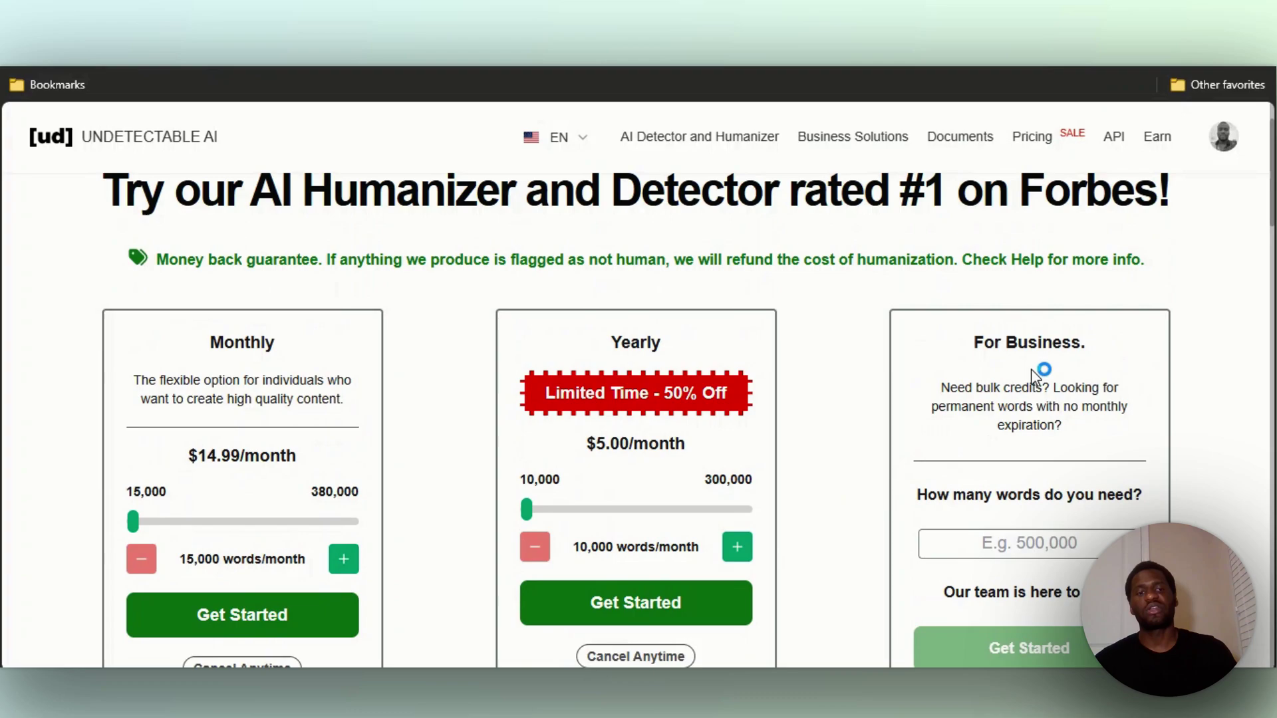
{"action": "scroll", "coordinate": [1031, 373], "scroll_direction": "down", "scroll_amount": 2}
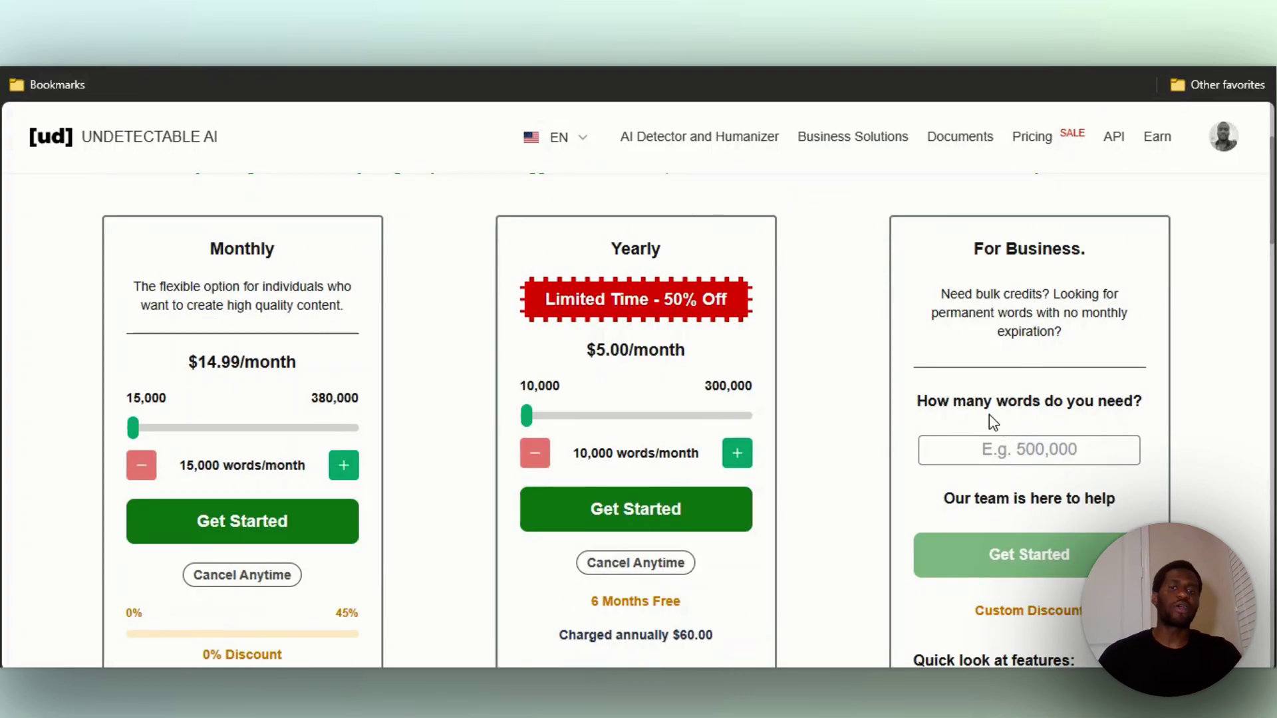
{"action": "scroll", "coordinate": [920, 413], "scroll_direction": "up", "scroll_amount": 3}
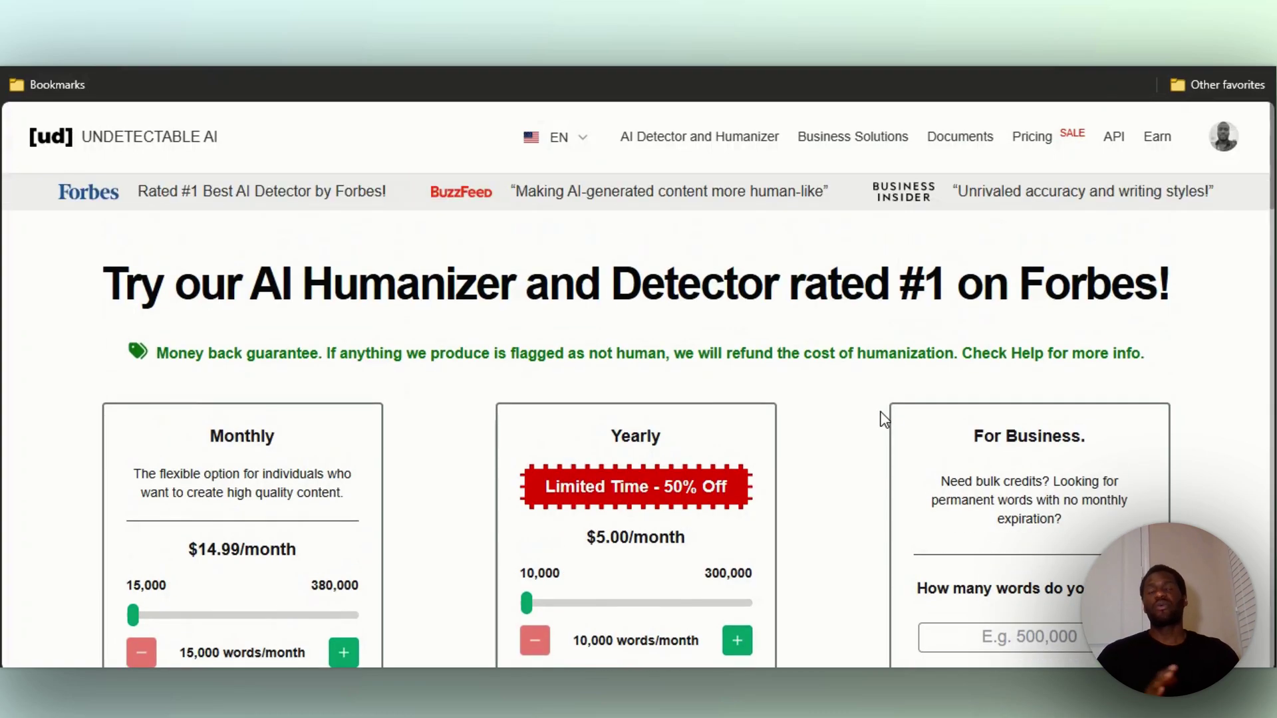